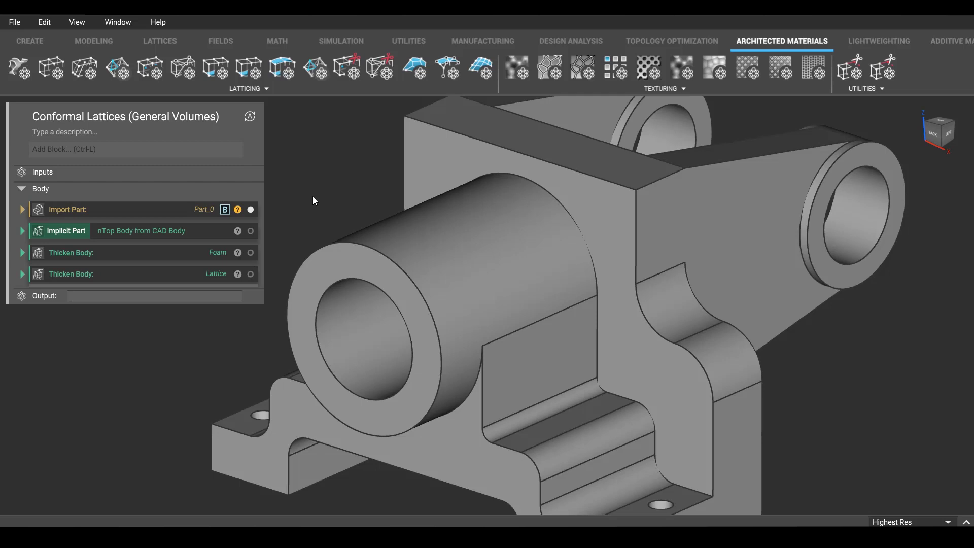
Display the finished Foam and Lattice thickened bodies one after the other and examine their beam structures up close
scroll(577, 285, down, 3)
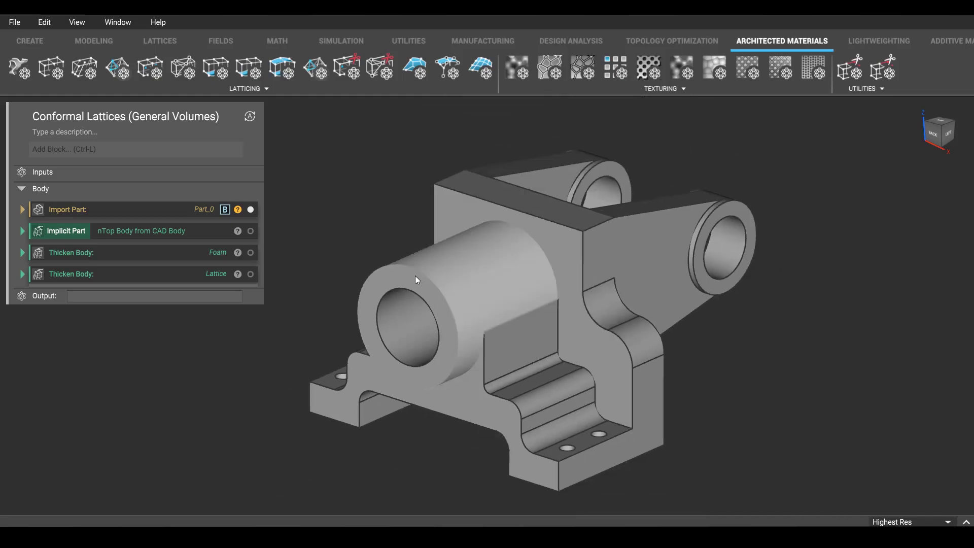
click(250, 252)
click(220, 252)
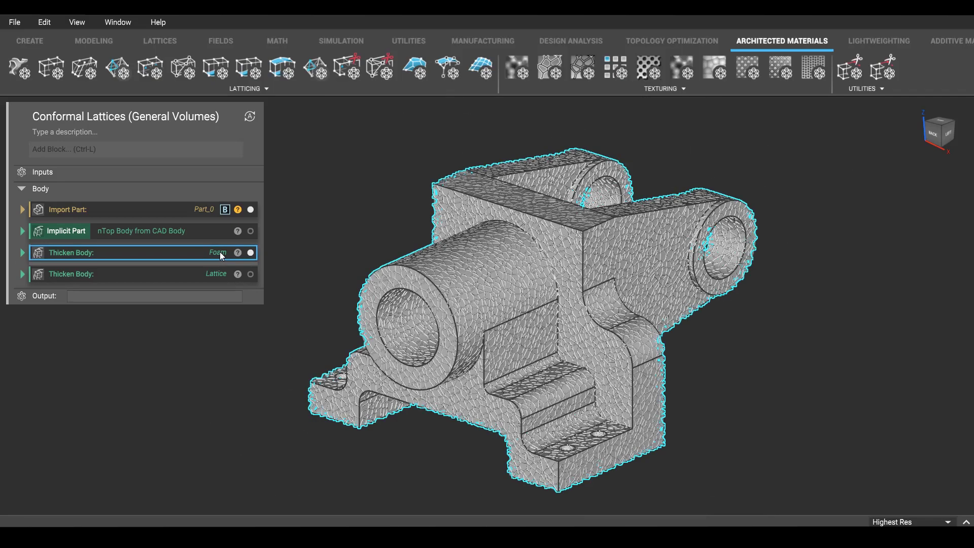
middle_drag(581, 307, 878, 319)
scroll(568, 294, up, 6)
scroll(567, 297, down, 5)
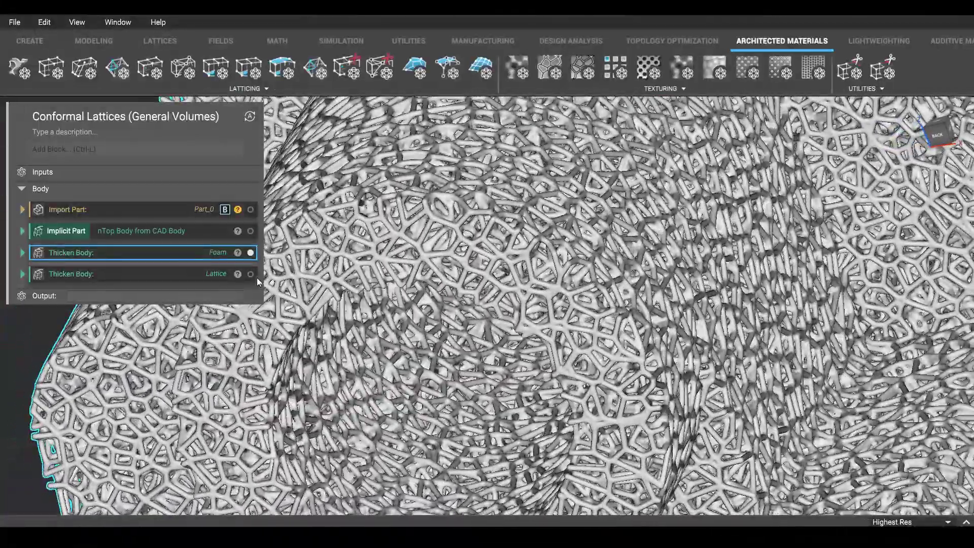
click(203, 276)
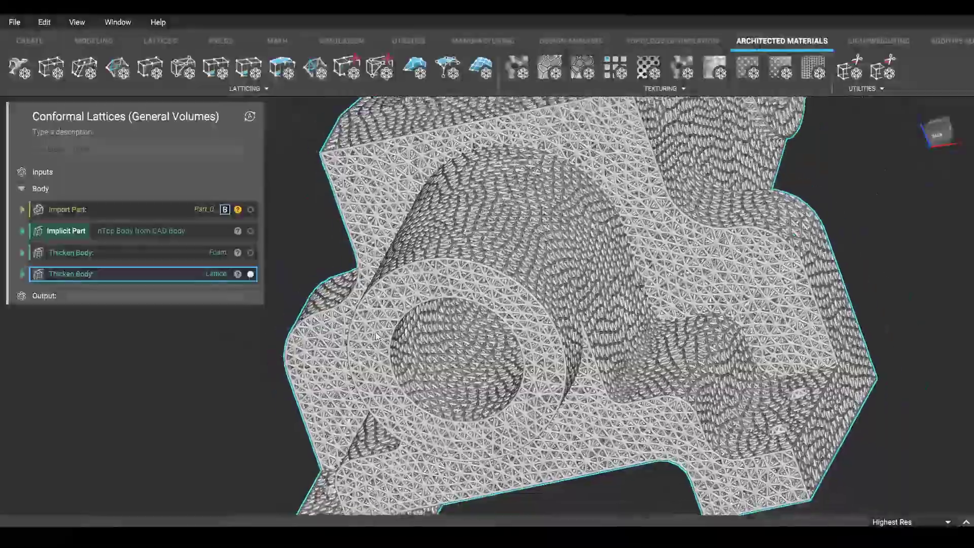
right_drag(427, 329, 386, 297)
scroll(464, 277, up, 5)
Delete the Foam, Lattice and Implicit Part blocks, and display the imported part again
key(Delete)
key(Delete)
click(216, 233)
key(Delete)
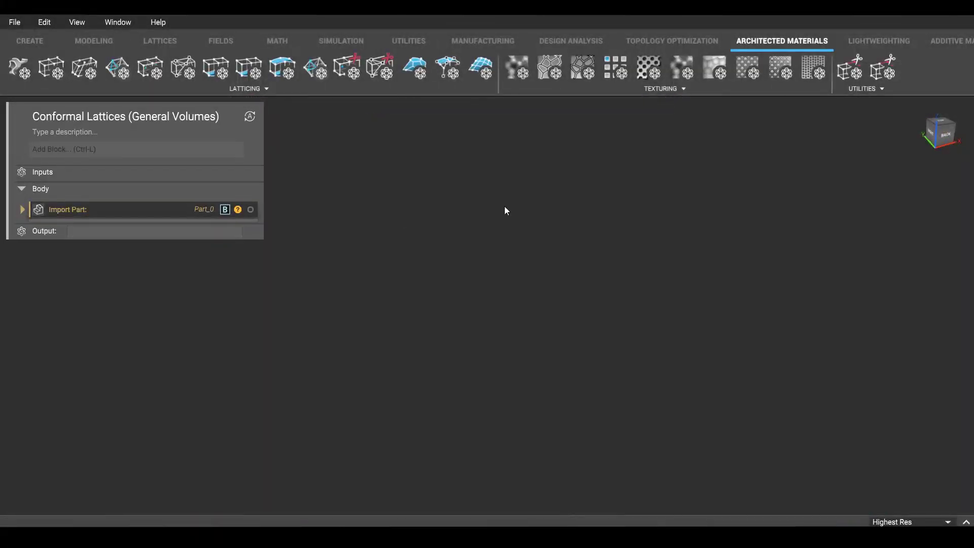
click(250, 210)
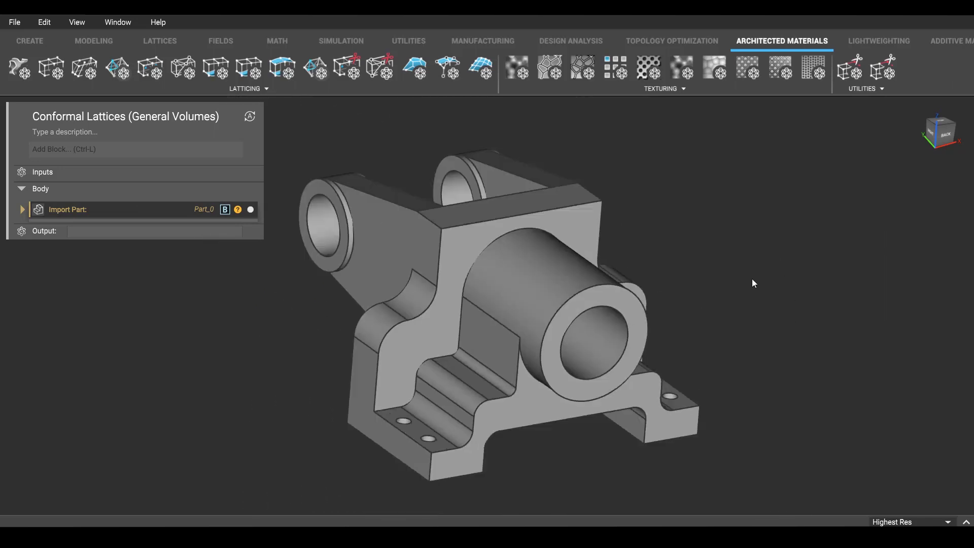
Convert the imported part's CAD body to an nTop body with the default tolerance of 0.01 mm
scroll(752, 293, up, 2)
middle_drag(765, 316, 769, 300)
click(499, 248)
right_click(500, 251)
click(546, 265)
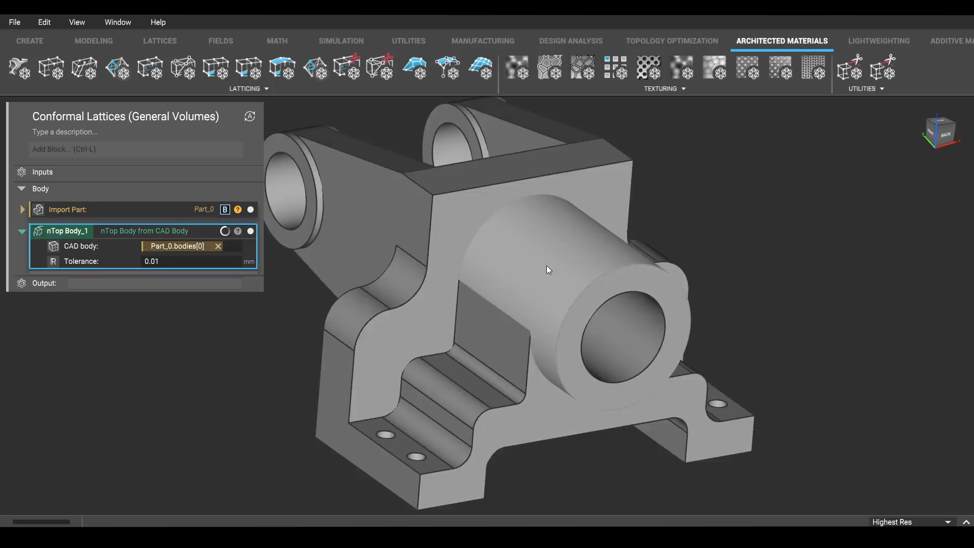
Rename the new nTop body as Implicit Part
double_click(57, 231)
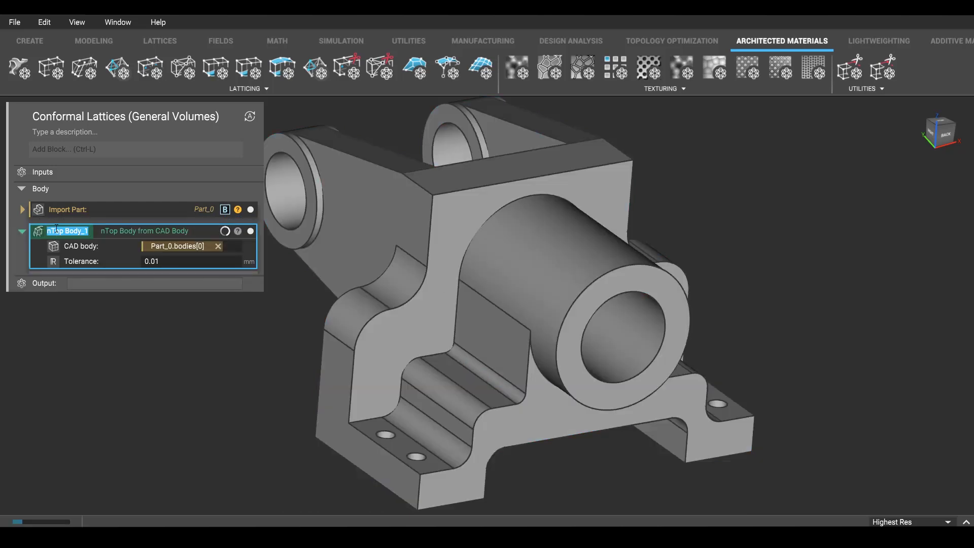
text(Implicit Part)
key(Return)
Set the display resolution to Med Res and collapse the Implicit Part block
click(940, 522)
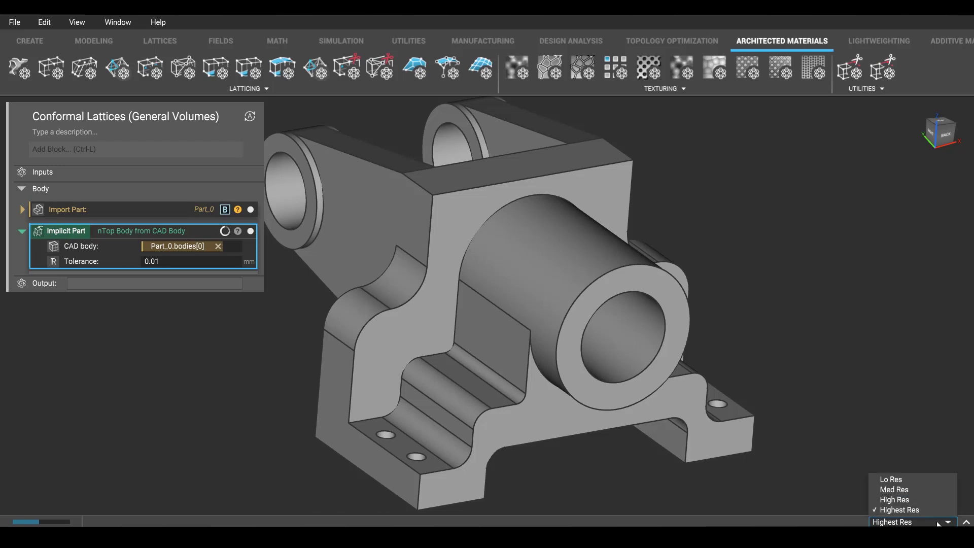
click(893, 489)
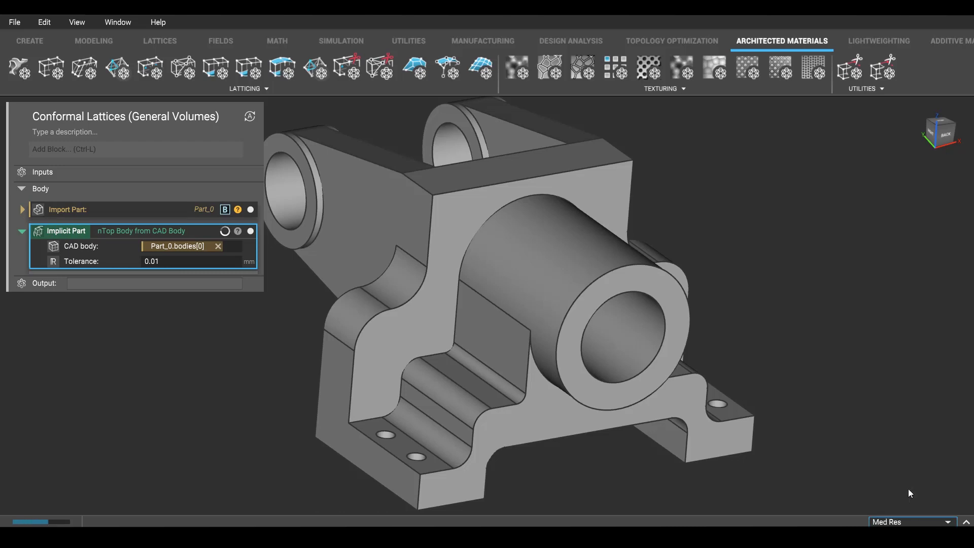
click(47, 282)
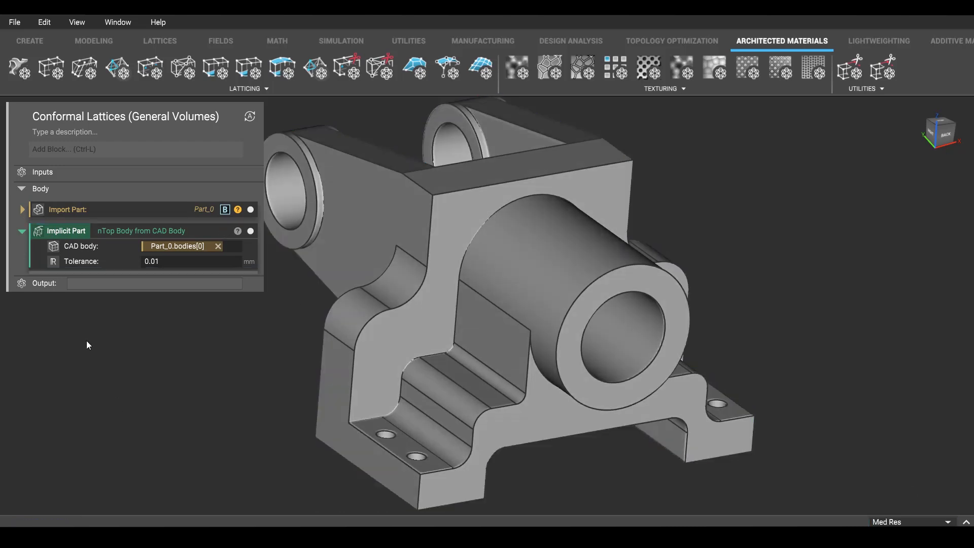
click(24, 232)
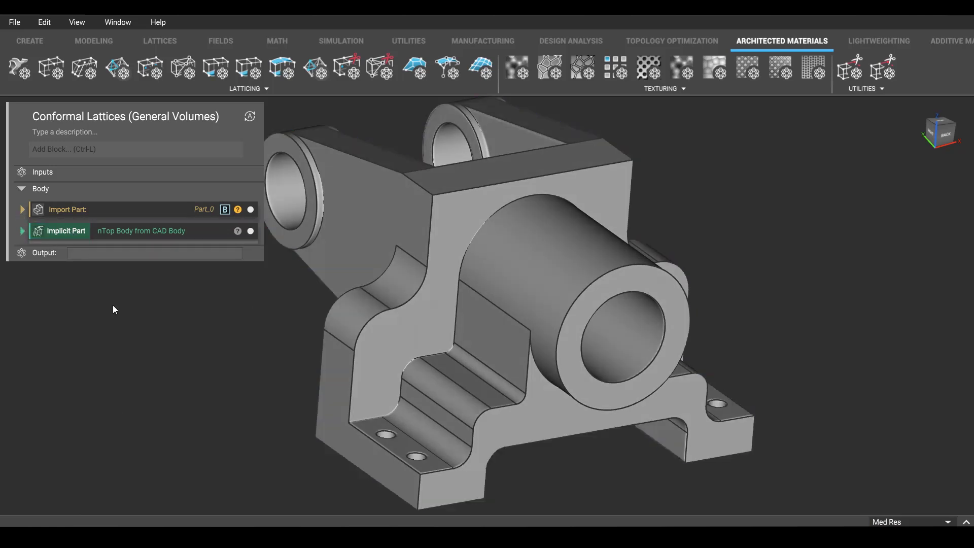
Extract the part's CAD body and use it as the input of a new Mesh from CAD Body block
right_click(474, 227)
click(494, 227)
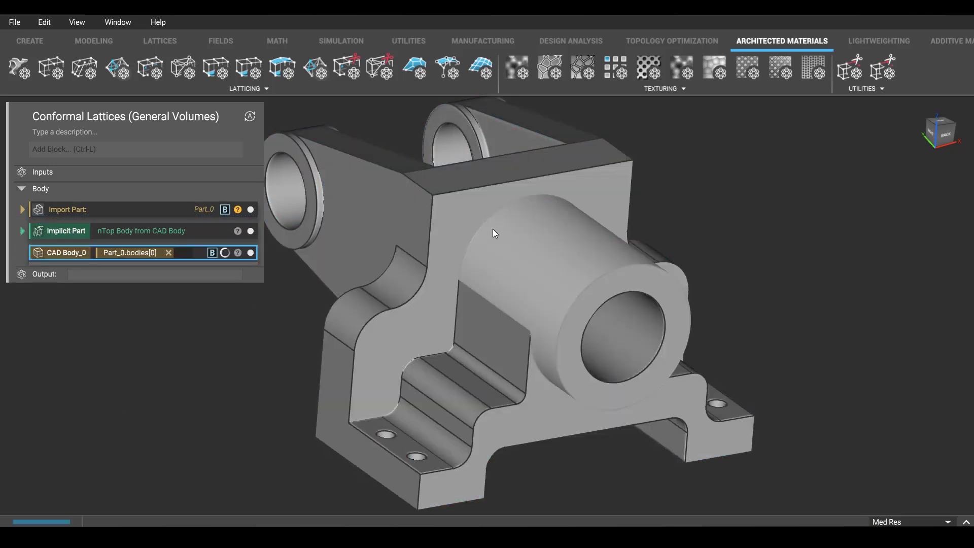
click(87, 152)
text(mesh)
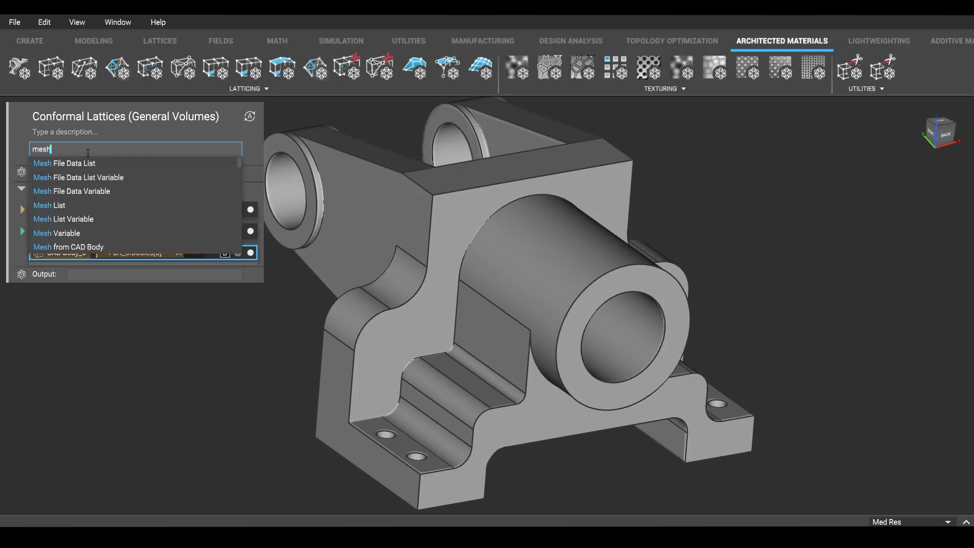
text(from)
click(62, 164)
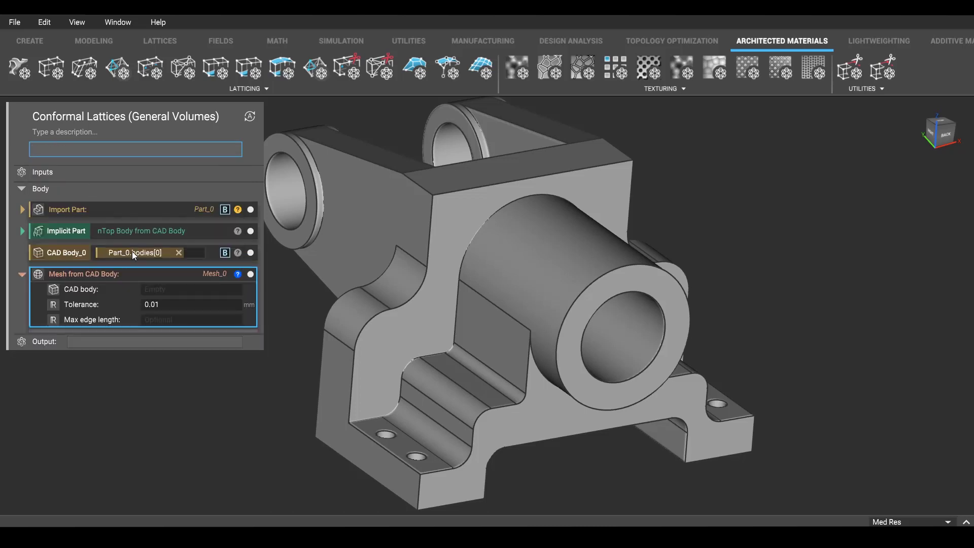
drag(132, 251, 158, 281)
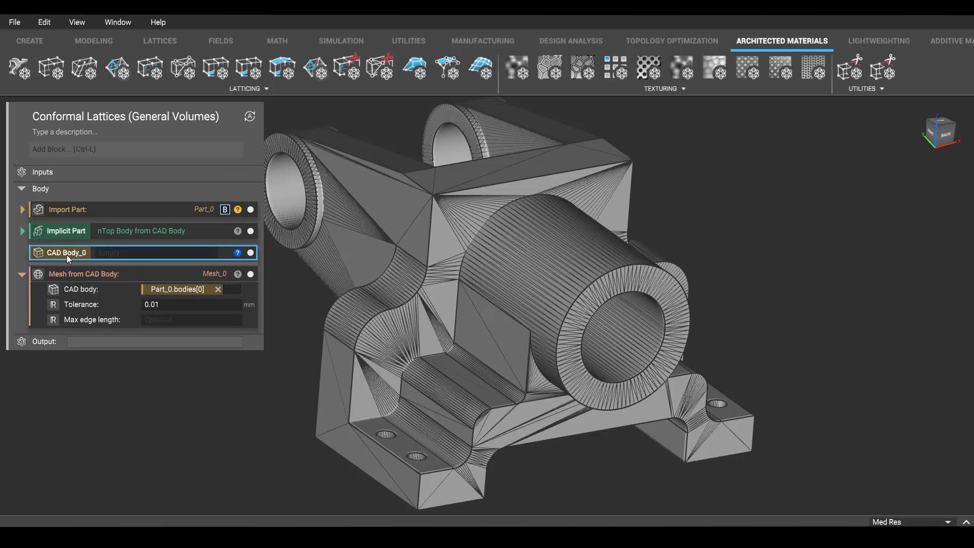
Delete the emptied CAD body variable and hide the Implicit Part so the mesh can be viewed
key(Delete)
click(151, 251)
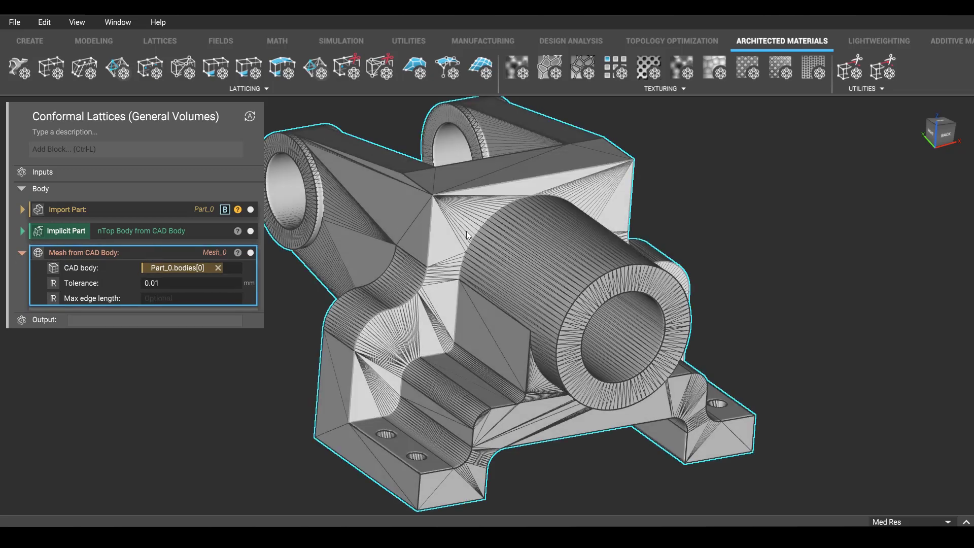
click(251, 231)
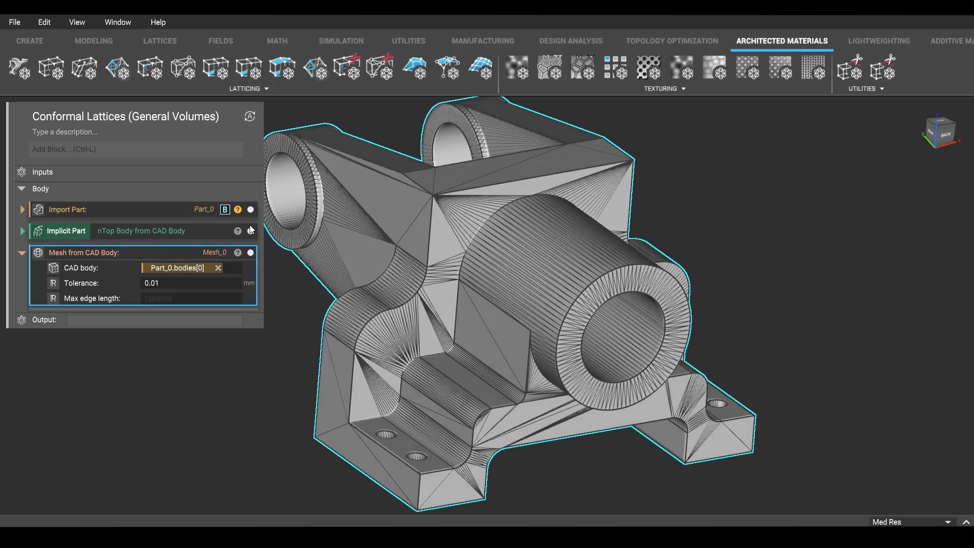
click(637, 216)
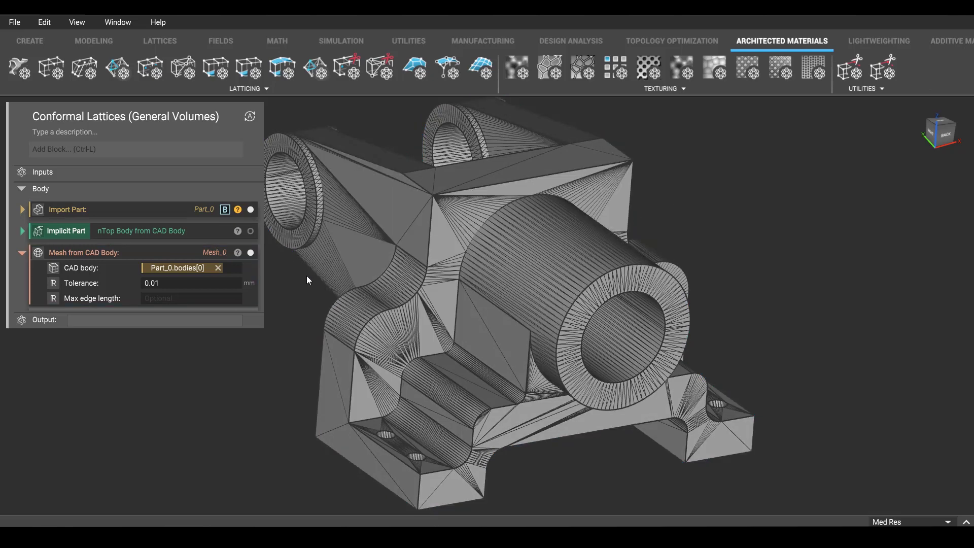
Add a Remesh Surface block on the CAD body mesh with a 2 mm edge length and Triangle shape
click(136, 150)
text(remesh)
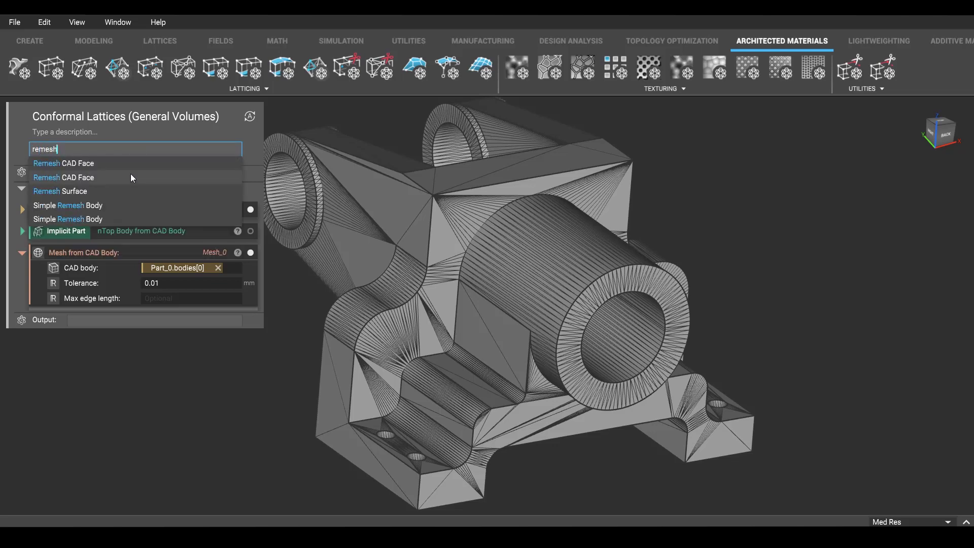
click(129, 191)
drag(150, 251, 185, 339)
click(172, 329)
text(2)
key(Tab)
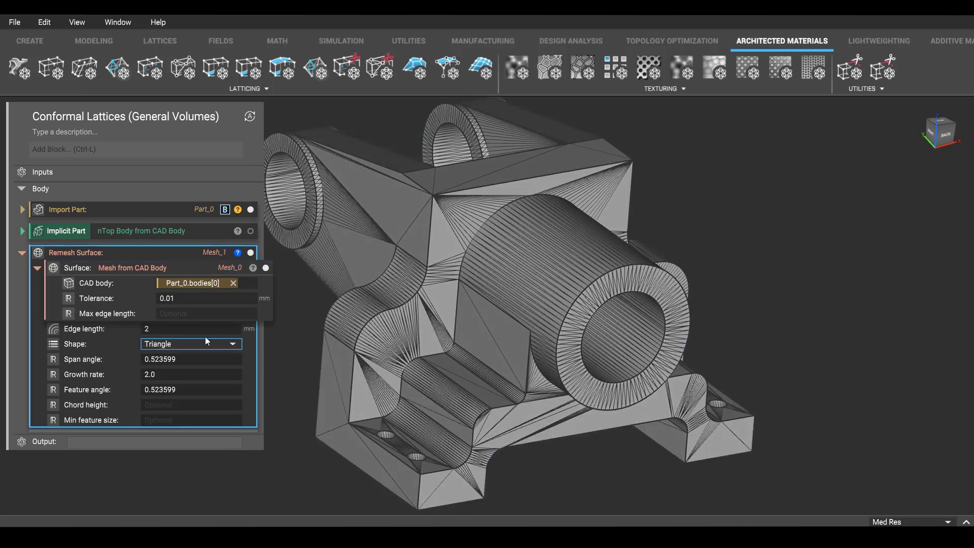
click(206, 344)
click(209, 352)
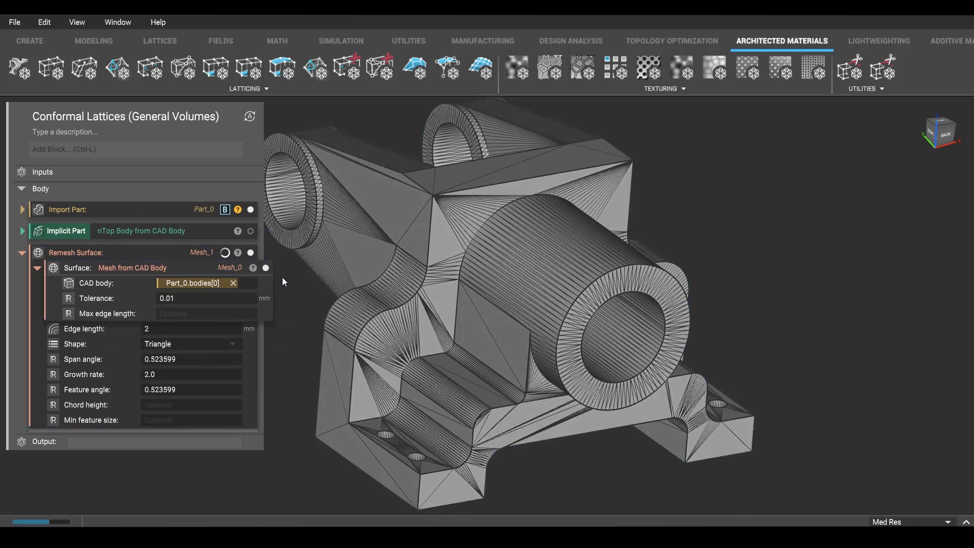
Hide the original mesh and the imported part, inspect the remeshed surface, and collapse the remeshing block
click(37, 267)
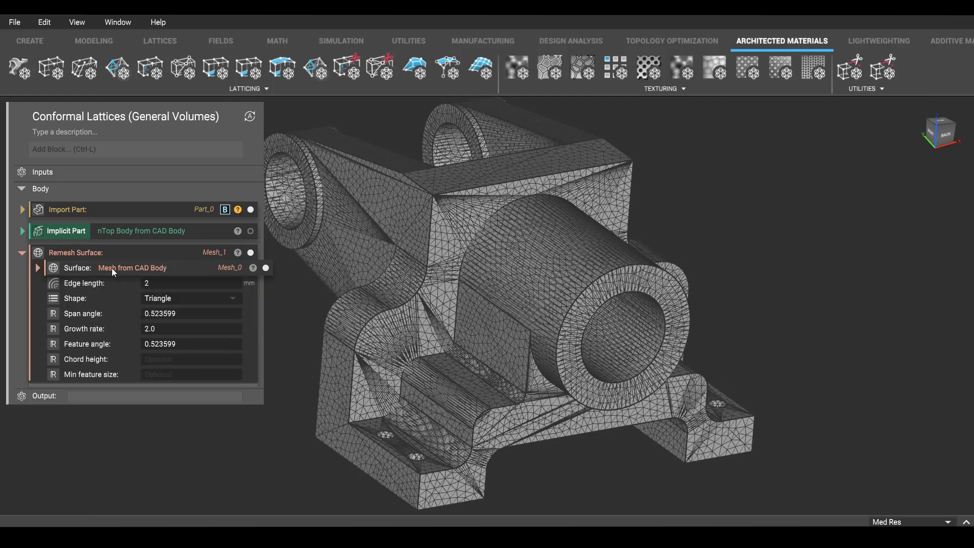
click(266, 268)
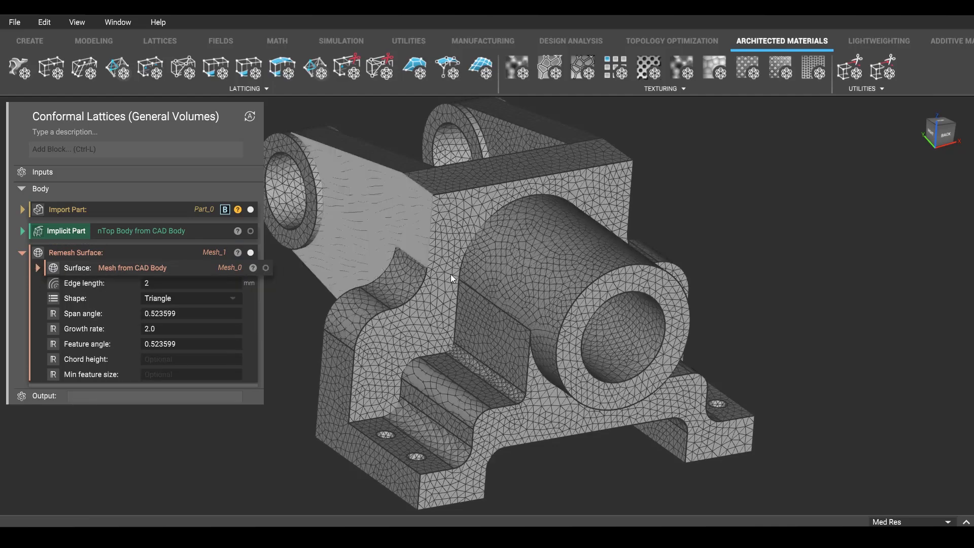
click(250, 211)
right_drag(702, 406, 448, 445)
right_drag(400, 391, 495, 358)
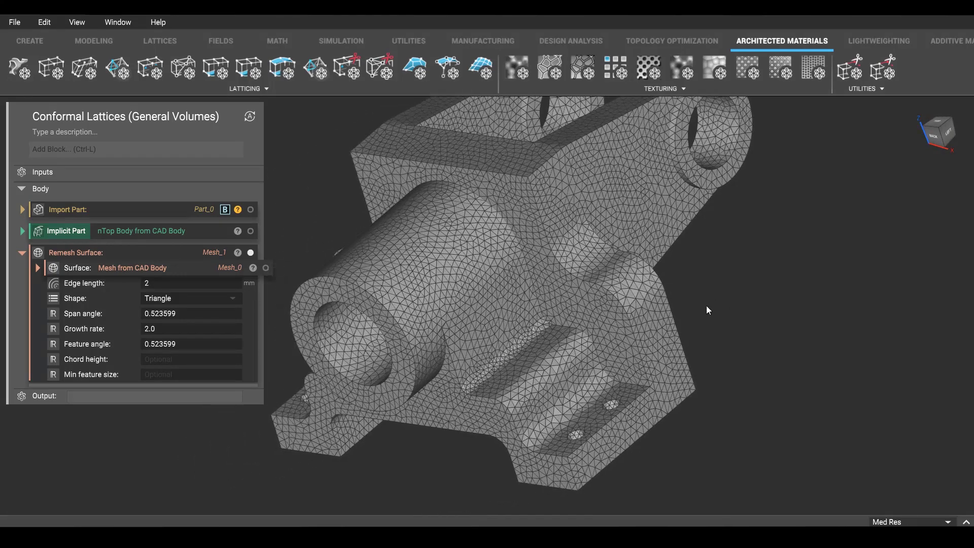
right_drag(707, 316, 718, 347)
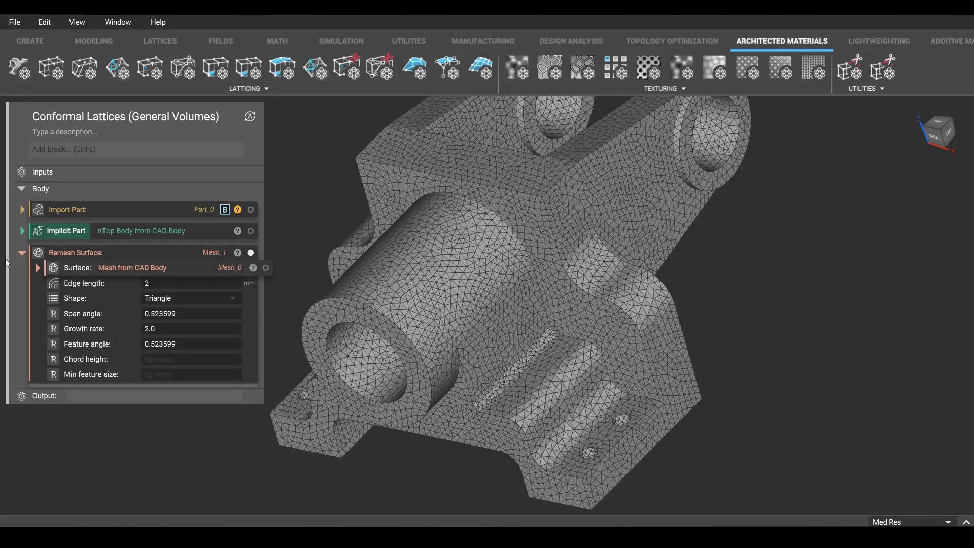
click(22, 254)
Add a Volume Mesh block with the remeshed surface as its domain and a 2 mm edge length
click(115, 153)
text(volume)
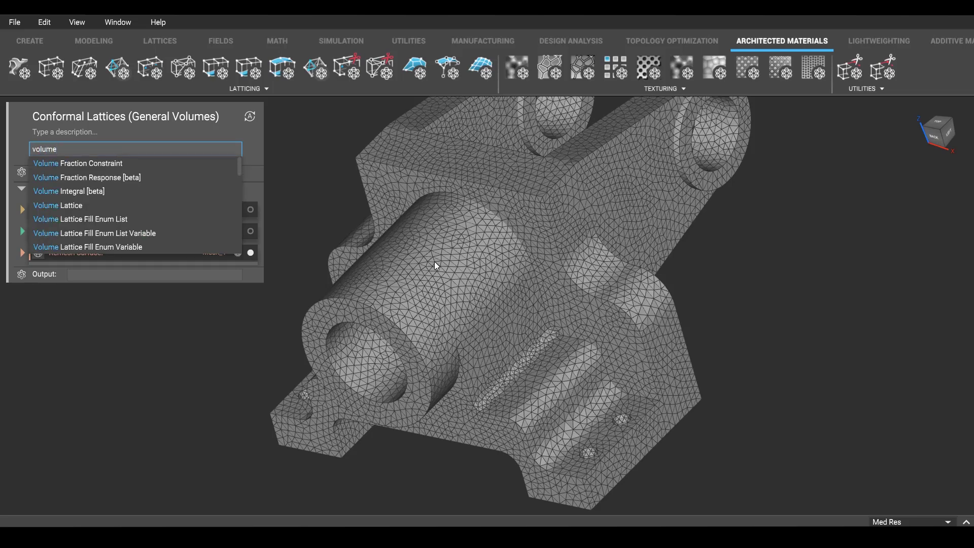
text(mesh)
click(135, 163)
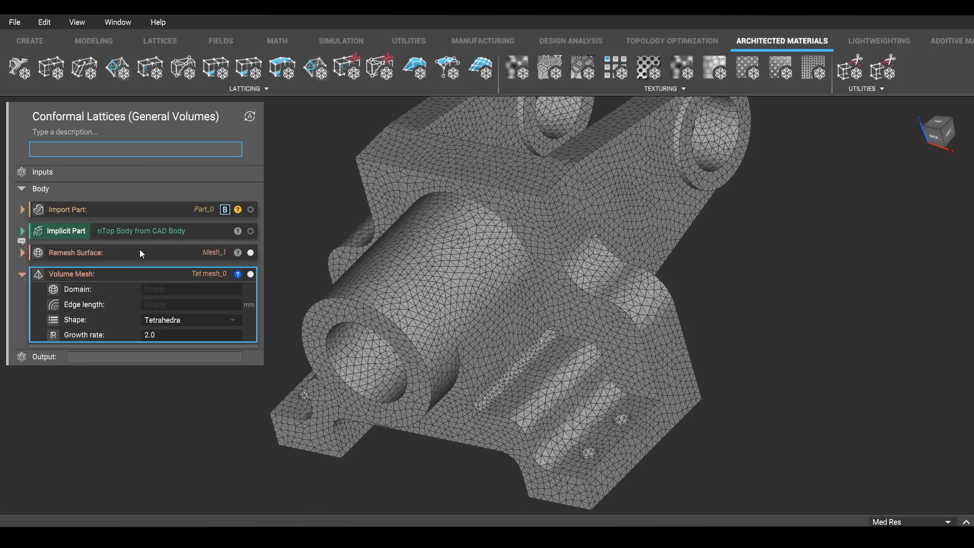
drag(139, 257, 161, 292)
text(2)
key(Tab)
click(191, 363)
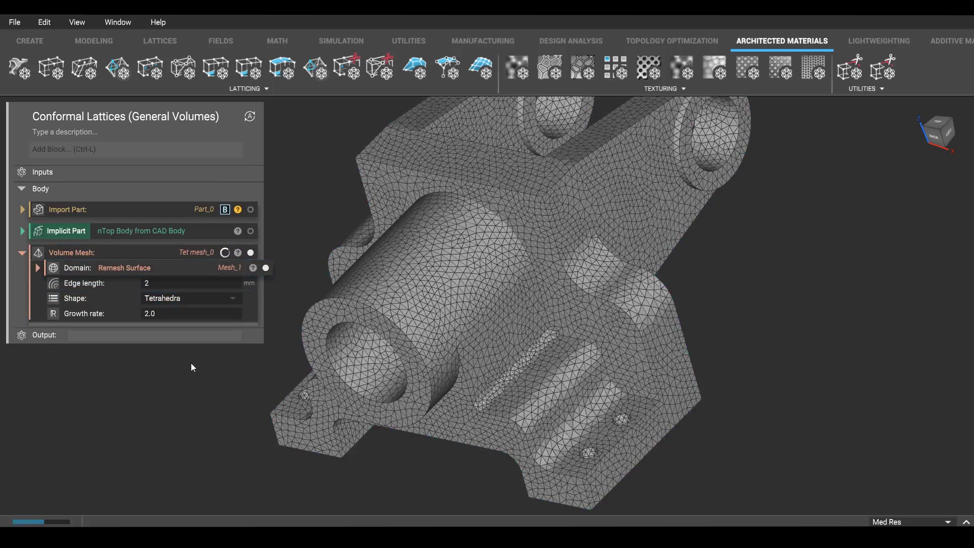
click(237, 251)
Add a Lattice from Volume Mesh block, give it the tetrahedral volume mesh as input, and collapse that input
click(125, 150)
text(extrap)
key(BackSpace)
key(BackSpace)
key(BackSpace)
key(BackSpace)
key(BackSpace)
text(l)
key(BackSpace)
key(BackSpace)
text(lattice from)
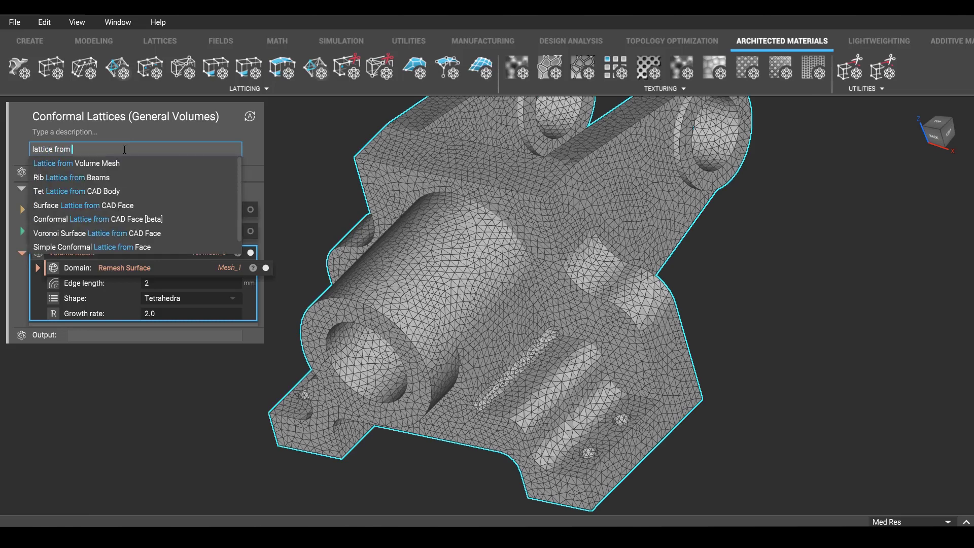
click(116, 161)
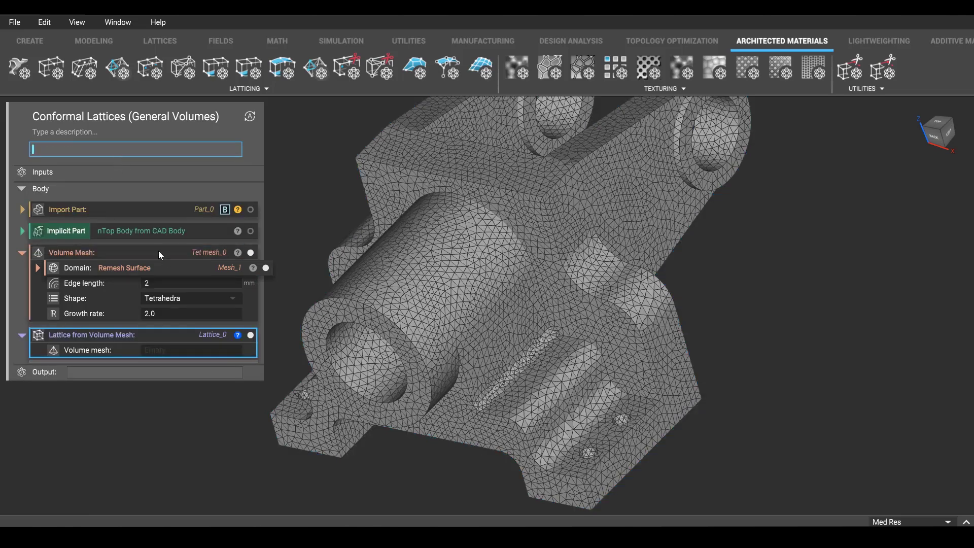
drag(158, 251, 203, 356)
click(36, 268)
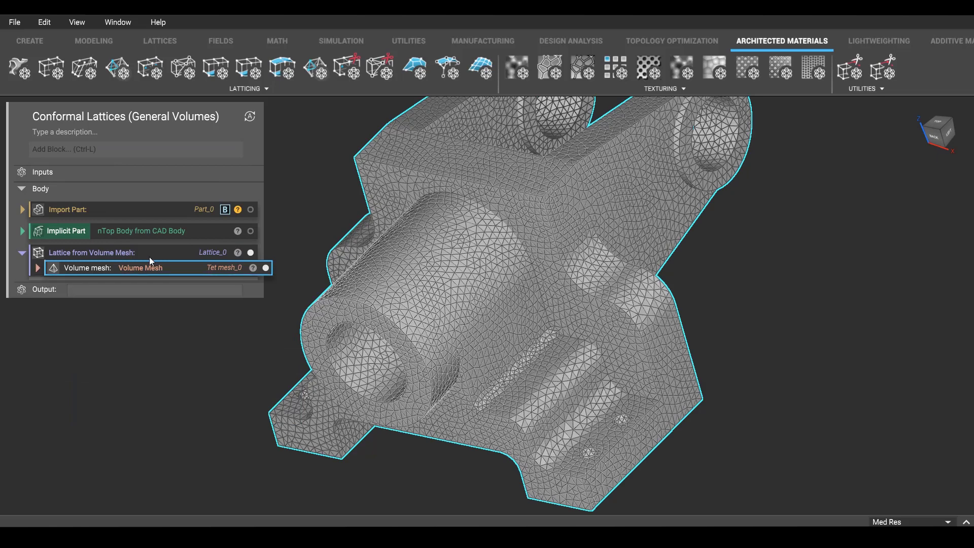
Examine the generated lattice on its own, its edge and vertex counts, and the computation times in the log
right_drag(441, 445, 477, 436)
scroll(533, 251, up, 8)
right_drag(662, 277, 280, 323)
scroll(255, 406, down, 8)
click(239, 255)
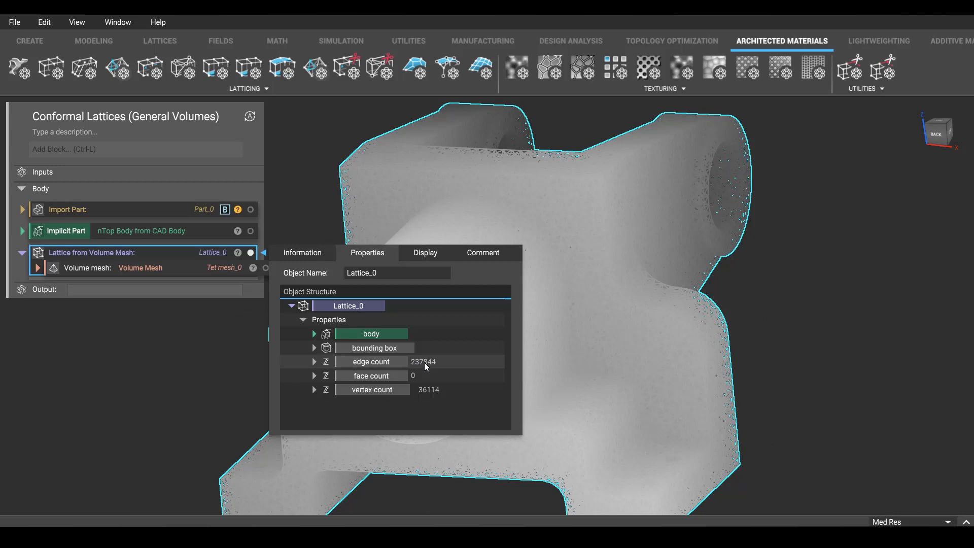
click(966, 523)
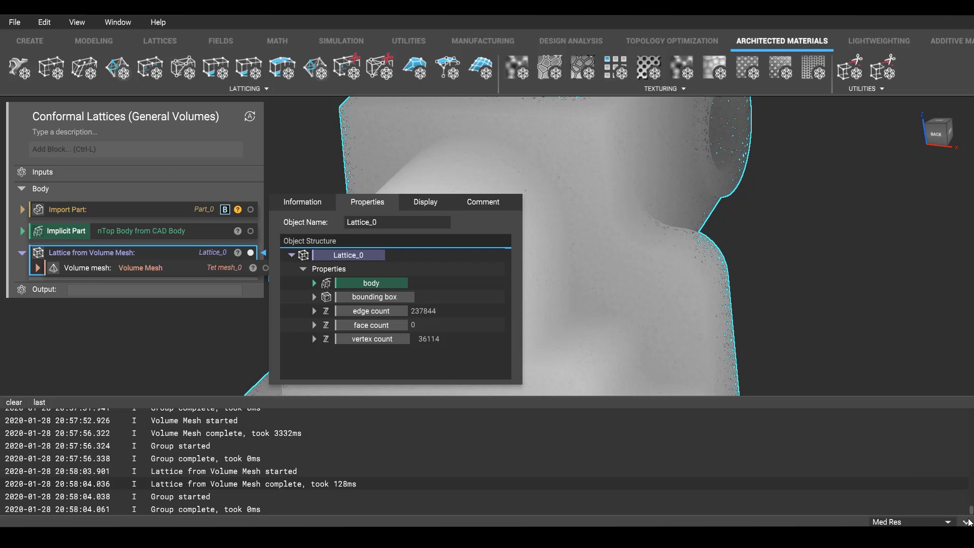
click(966, 521)
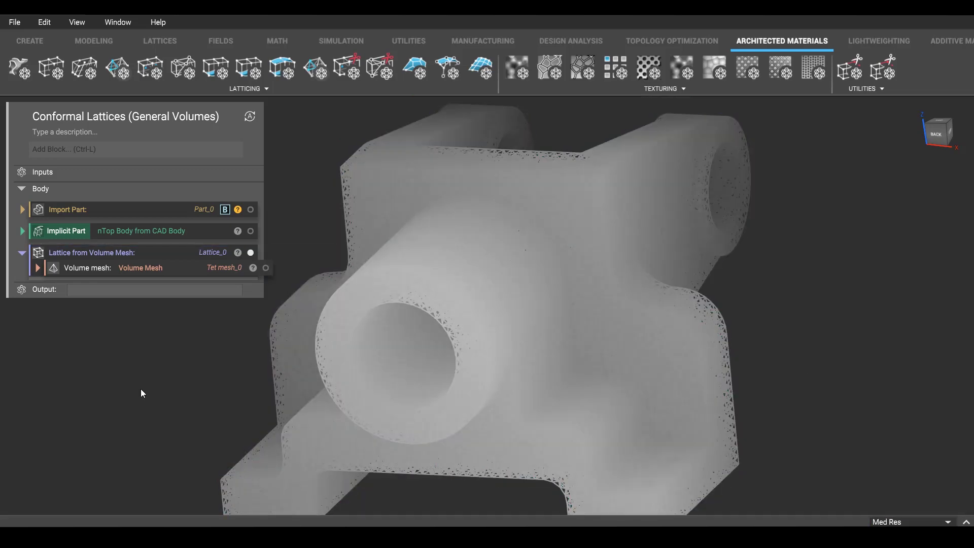
Examine the tetrahedral lattice up close and from several sides of the part
right_drag(162, 366, 270, 336)
right_drag(404, 354, 376, 354)
scroll(376, 354, up, 10)
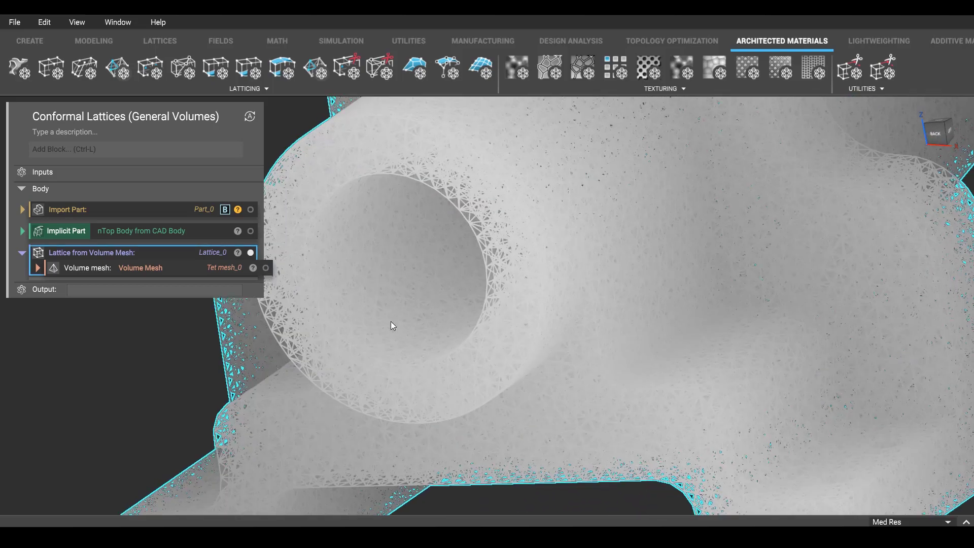
scroll(315, 274, up, 10)
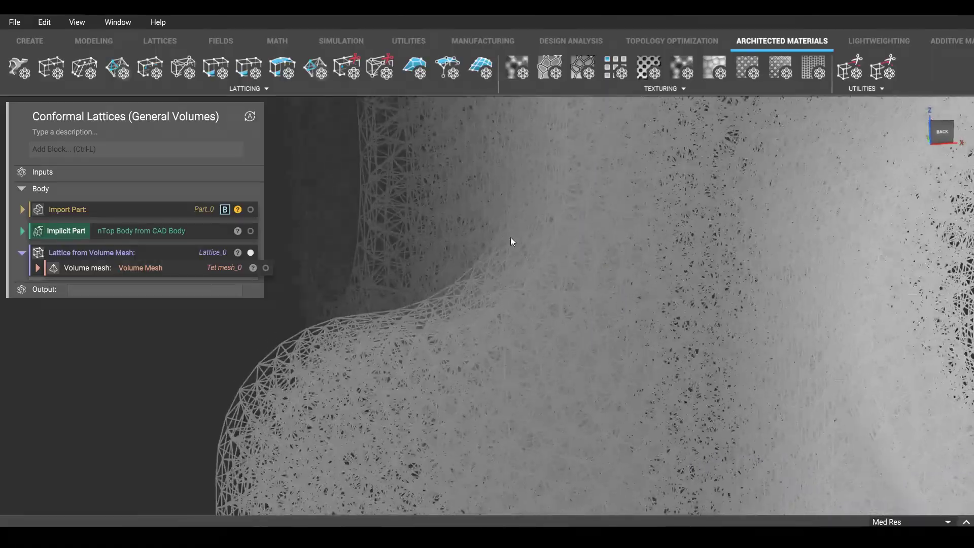
right_drag(511, 237, 940, 197)
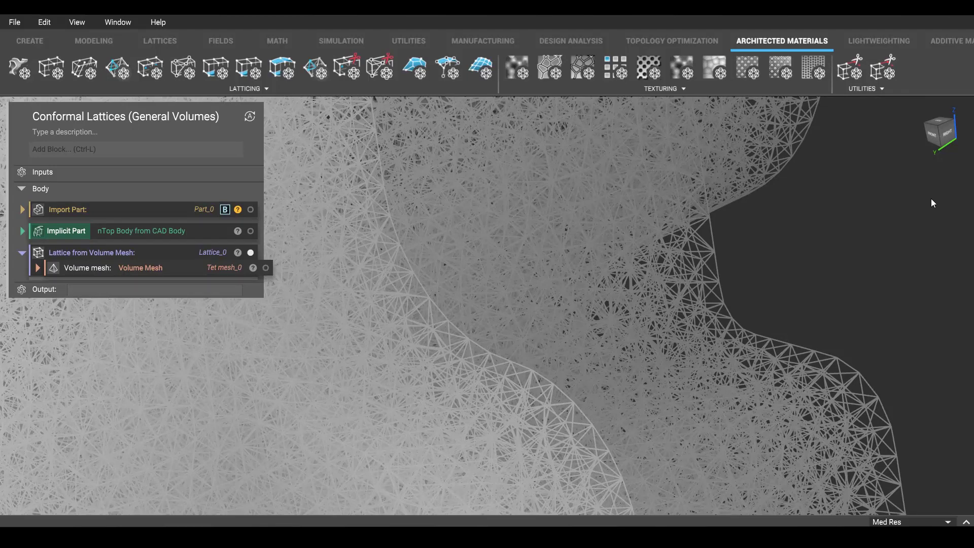
scroll(921, 308, down, 6)
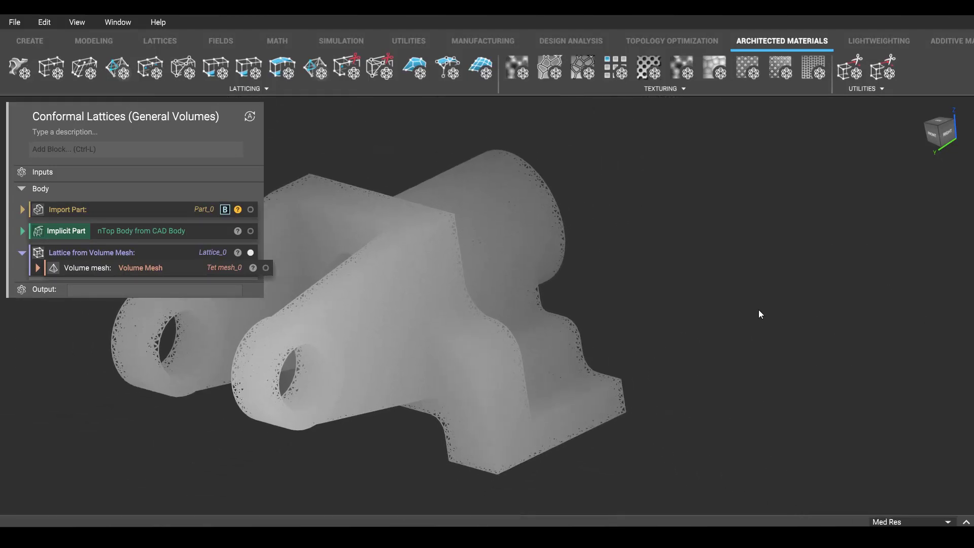
right_drag(759, 310, 111, 305)
click(100, 261)
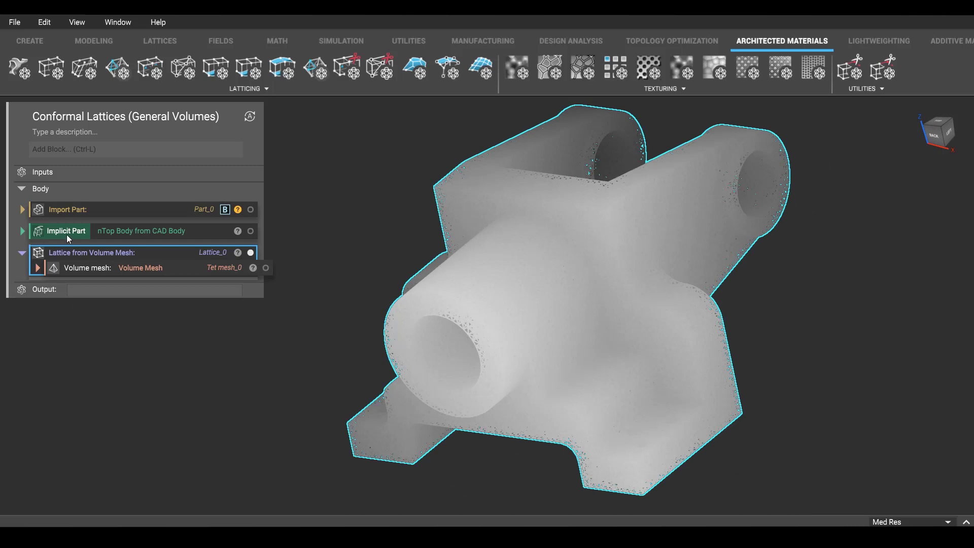
click(190, 144)
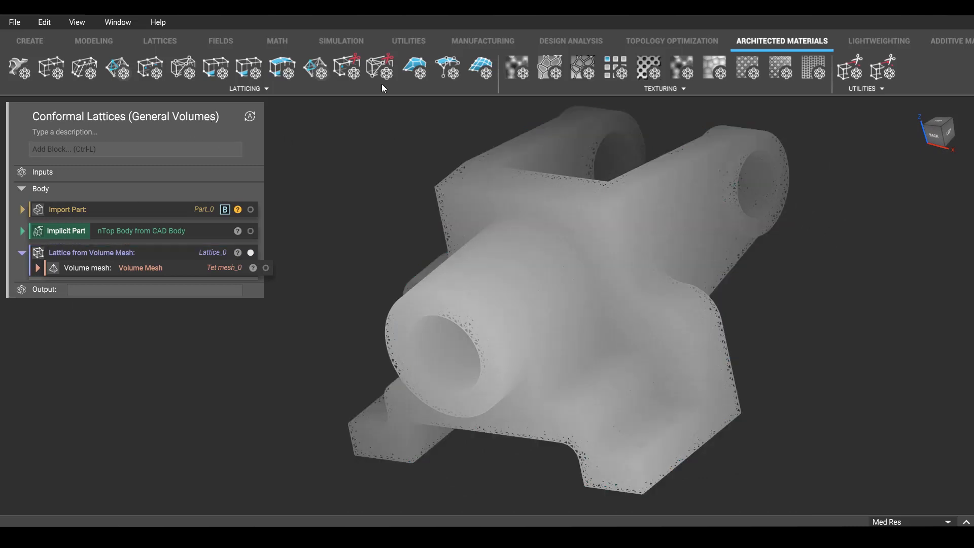
Add a Voronoi Volume Lattice block and use Random Points in Body for its seed points
click(172, 41)
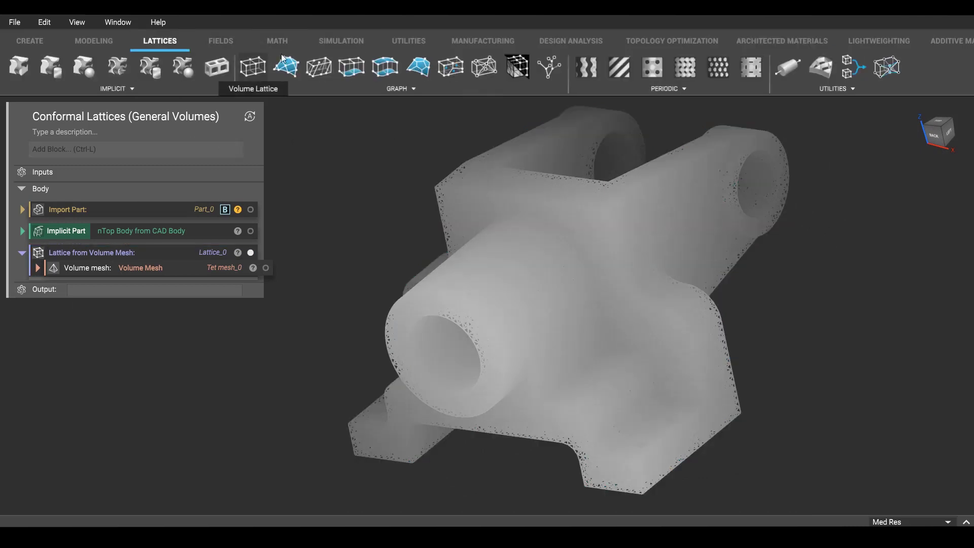
click(452, 67)
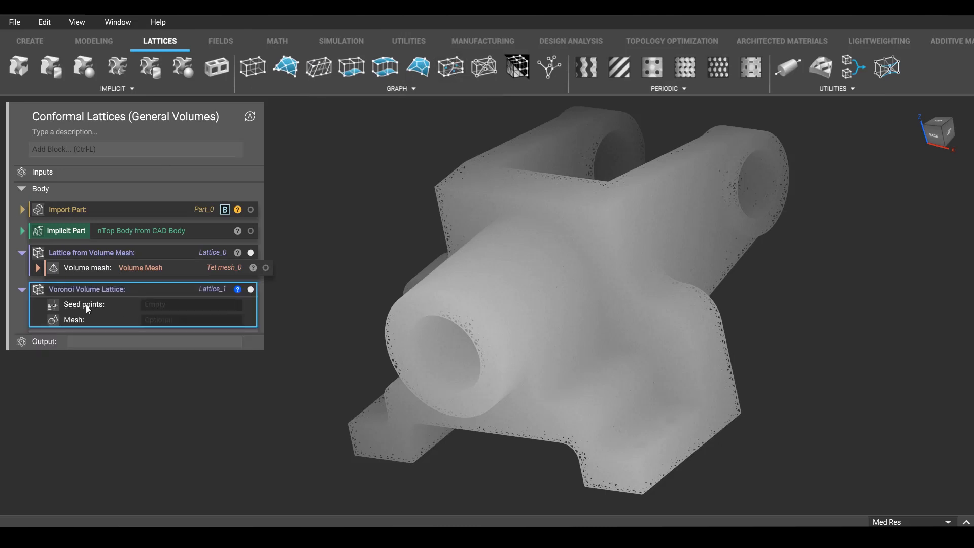
click(219, 303)
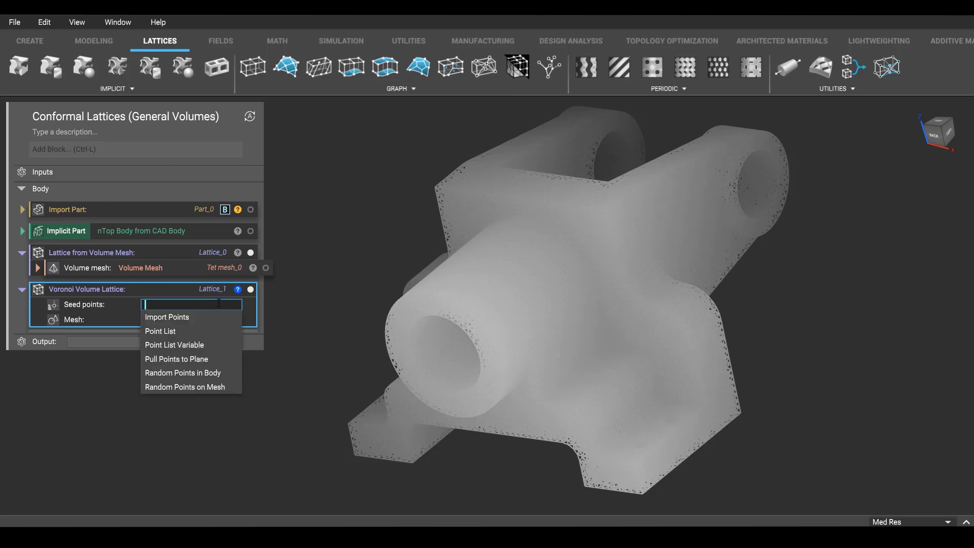
click(217, 375)
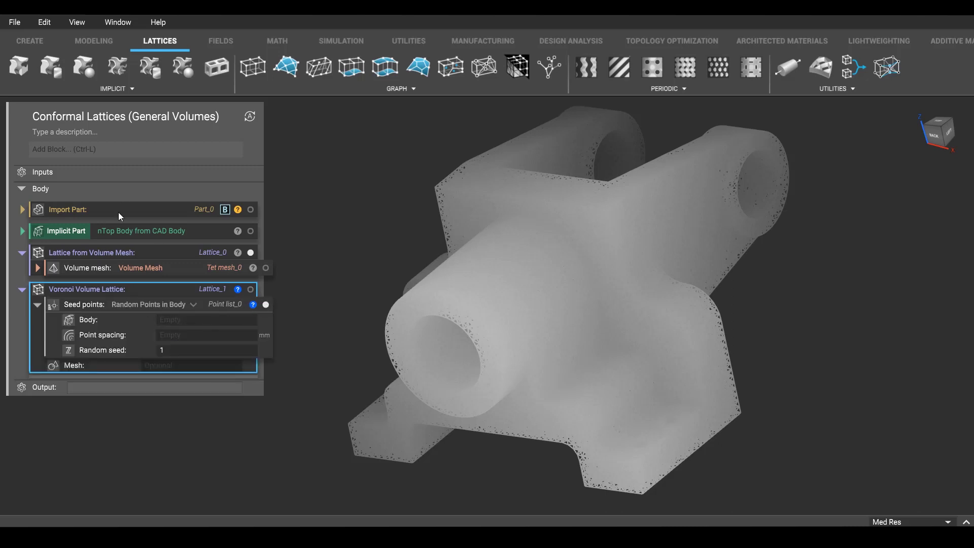
Generate the random seed points inside Implicit Part with a 2 mm point spacing and inspect the point cloud
drag(114, 229, 181, 324)
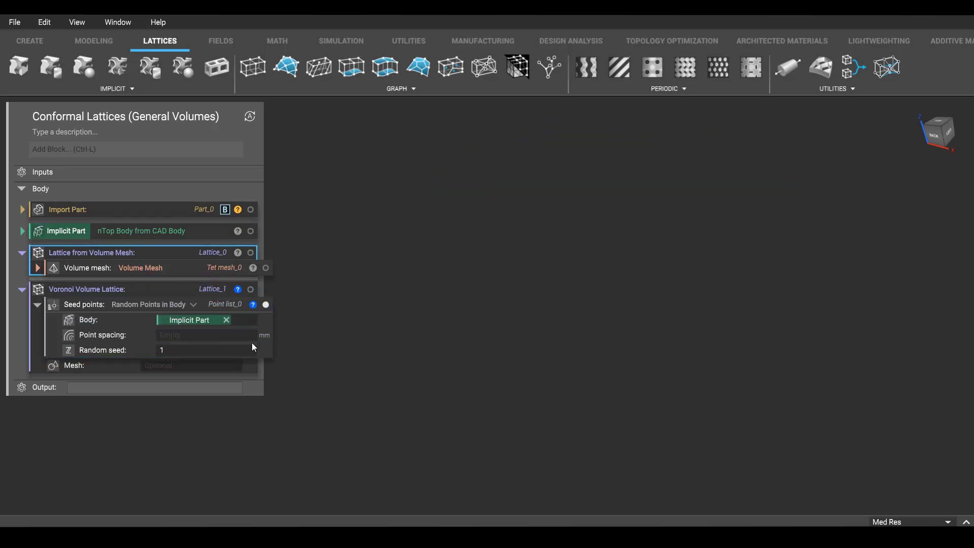
click(212, 333)
text(2)
key(Return)
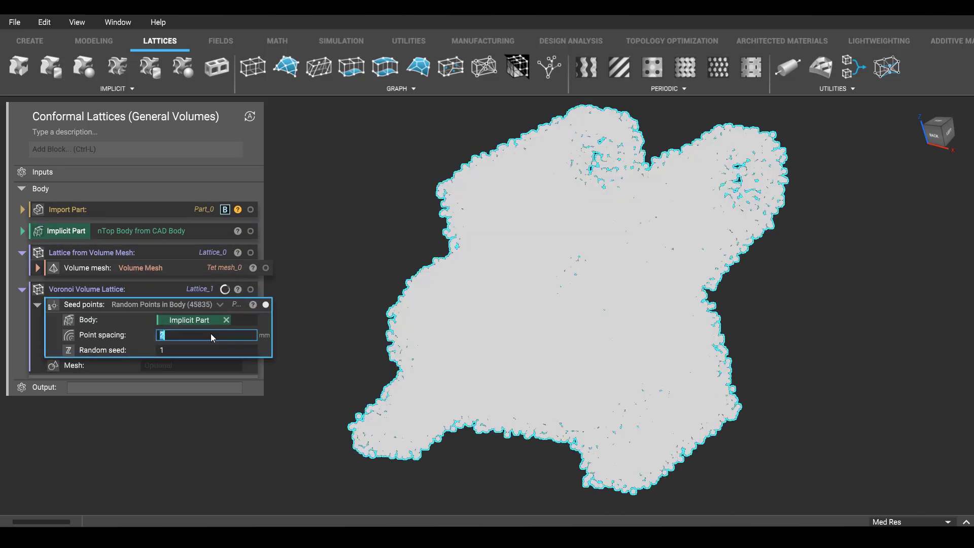
click(365, 281)
right_drag(366, 281, 178, 284)
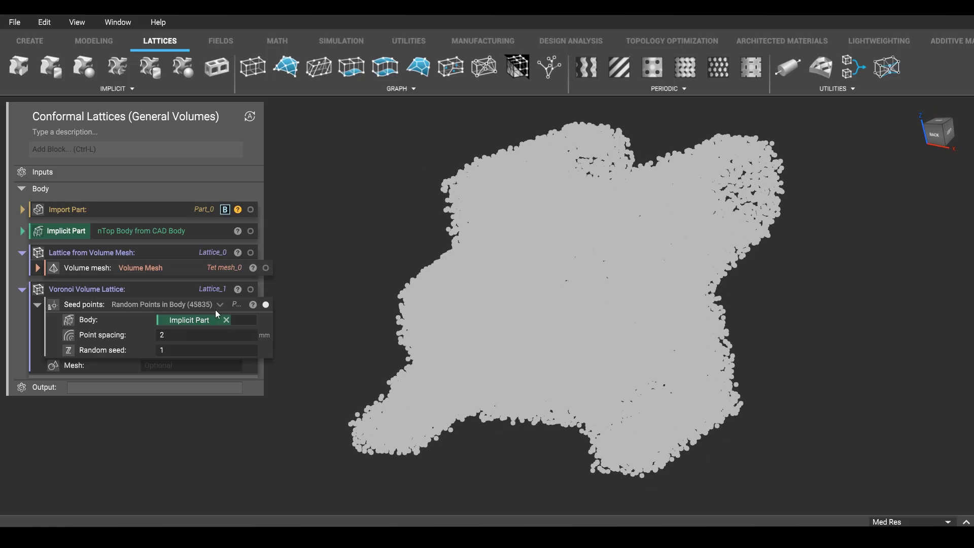
right_drag(340, 357, 381, 361)
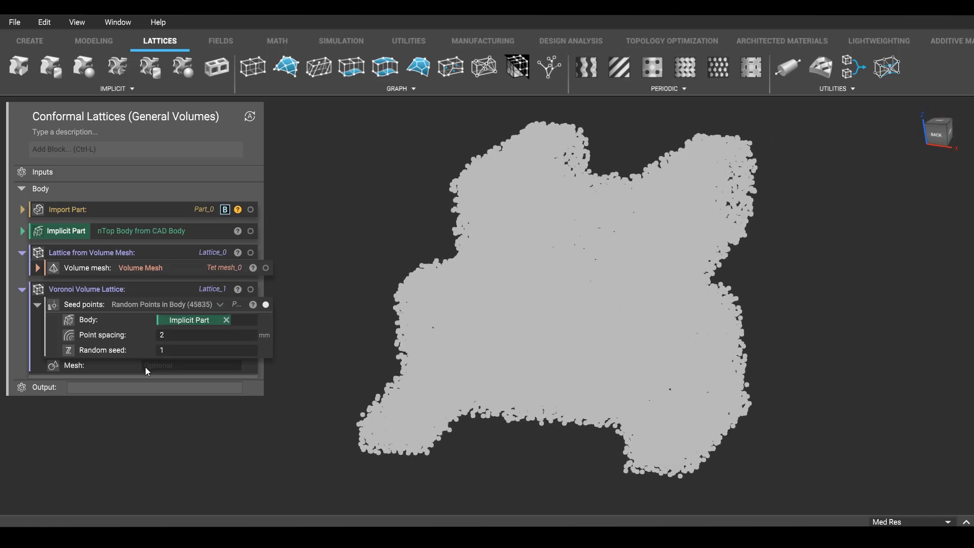
Display the Voronoi lattice in place of its seed points and inspect its outer struts up close
click(251, 289)
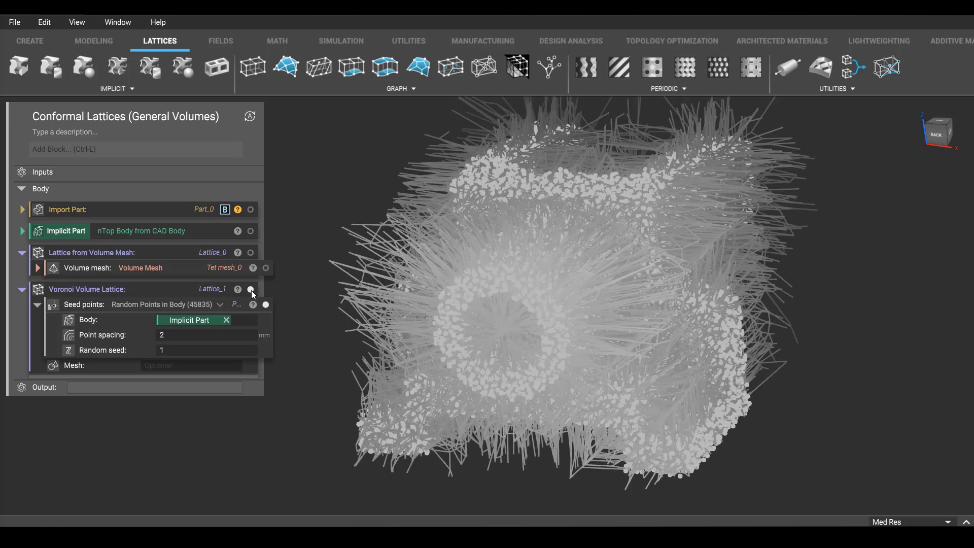
click(353, 336)
right_drag(330, 393, 523, 380)
scroll(524, 292, up, 3)
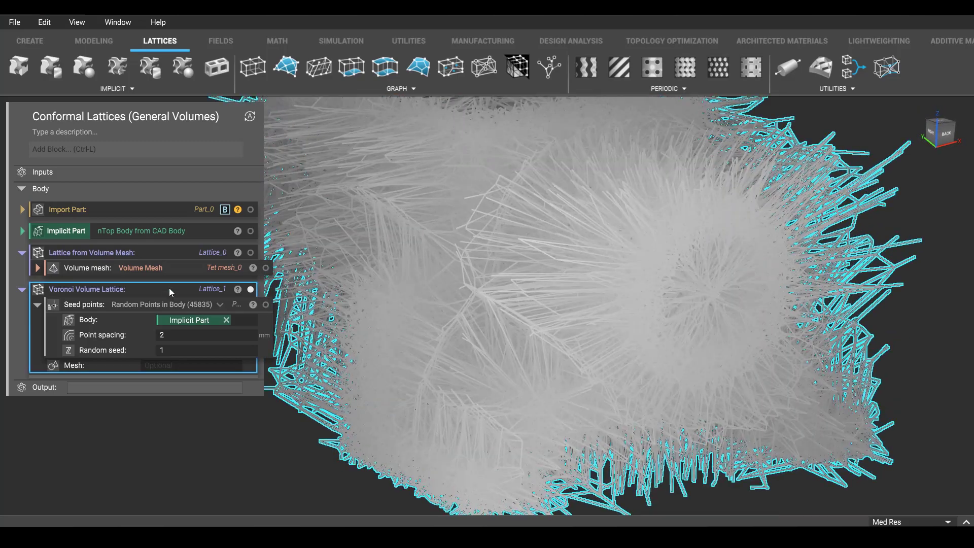
Add a Trim Lattice block that trims the Voronoi lattice to the inside of Implicit Part with a 5 mm feature tolerance
click(126, 155)
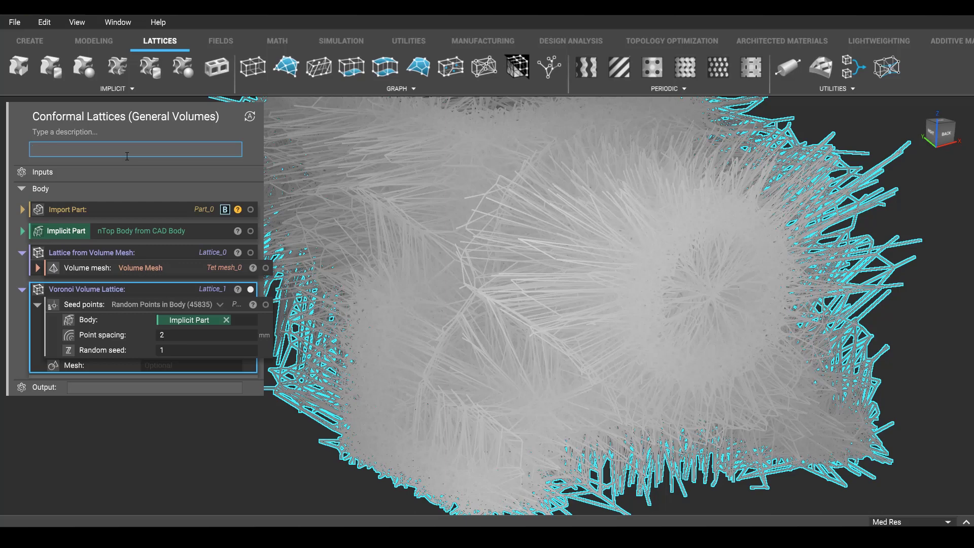
text(trim)
click(124, 162)
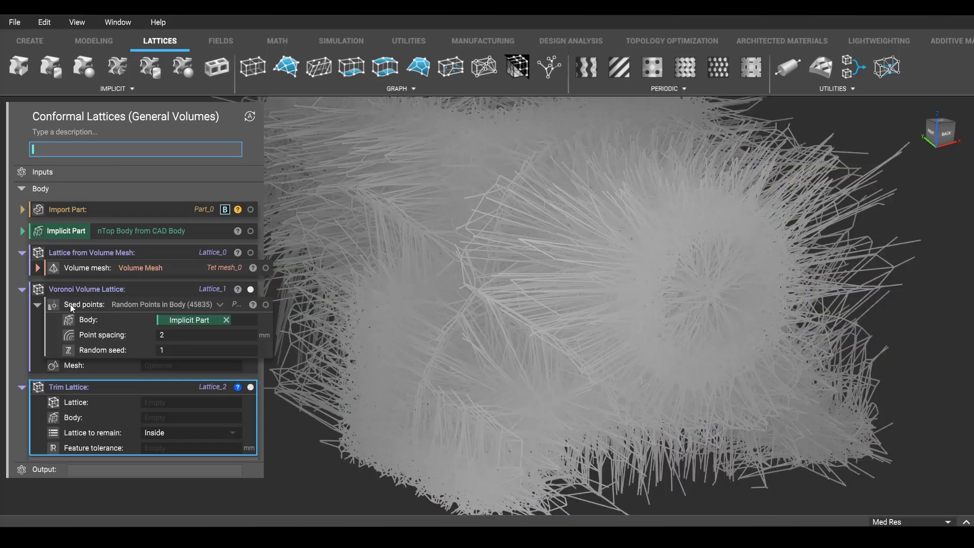
drag(90, 290, 101, 401)
drag(183, 342, 178, 401)
click(174, 426)
text(5)
key(Return)
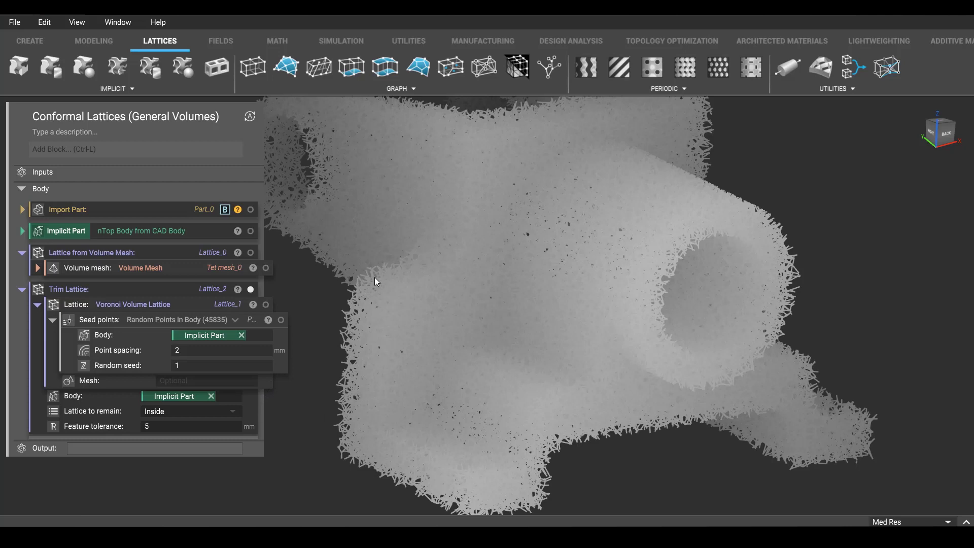
right_drag(376, 277, 448, 240)
right_drag(463, 145, 492, 114)
right_drag(579, 319, 532, 412)
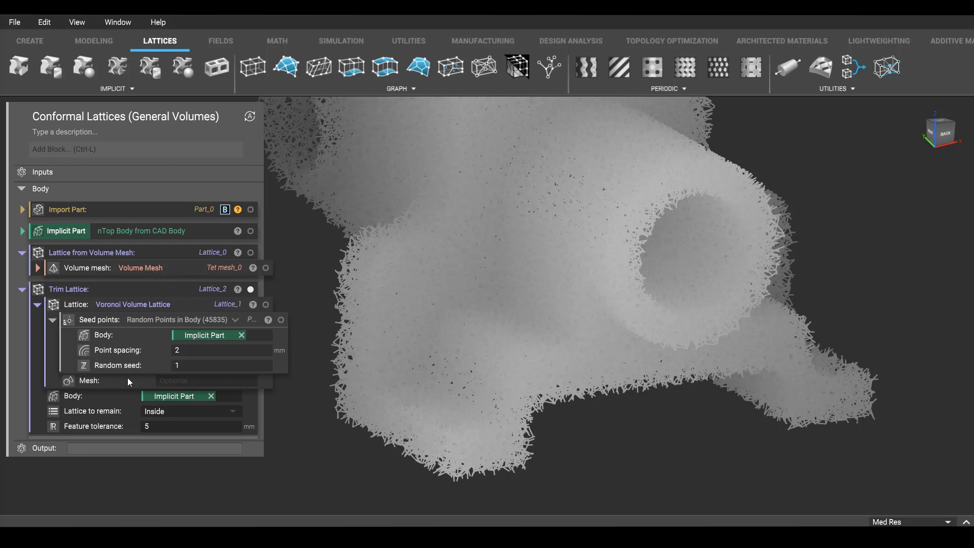
Move the volume mesh into the Voronoi lattice's Mesh input and delete the Trim Lattice block while keeping the Voronoi lattice
click(170, 382)
drag(135, 278, 220, 386)
drag(132, 303, 128, 278)
click(96, 378)
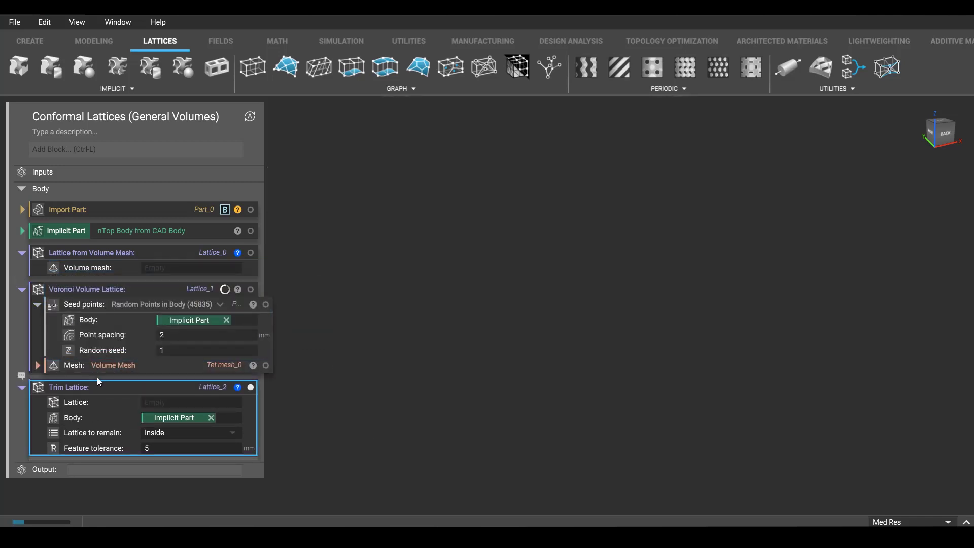
key(Delete)
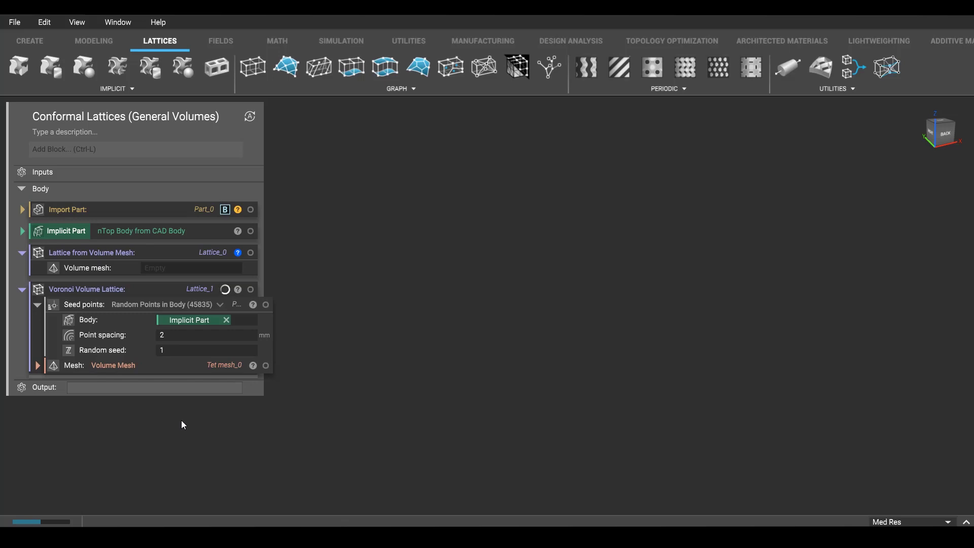
Display the recomputed Voronoi lattice and examine its struts along the part's boundary
click(229, 287)
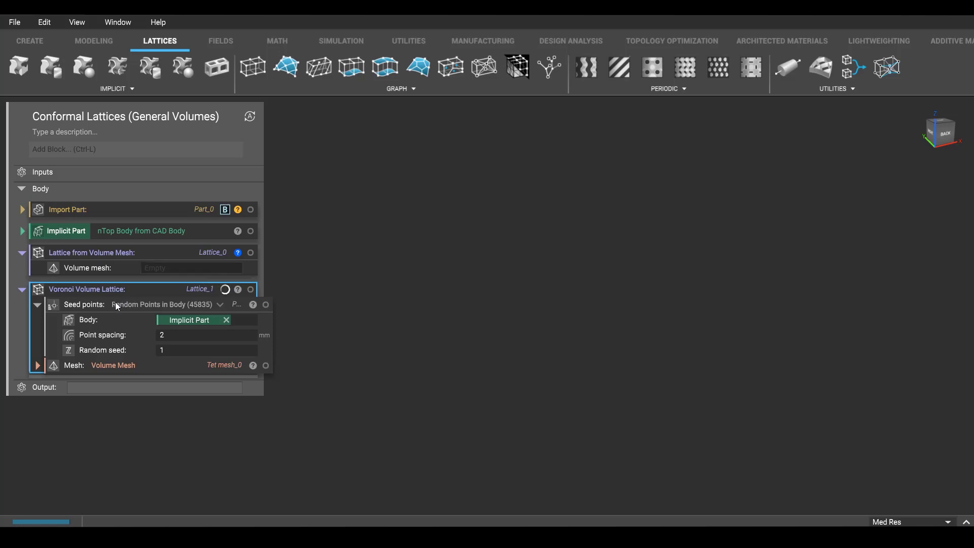
mouse_move(30, 525)
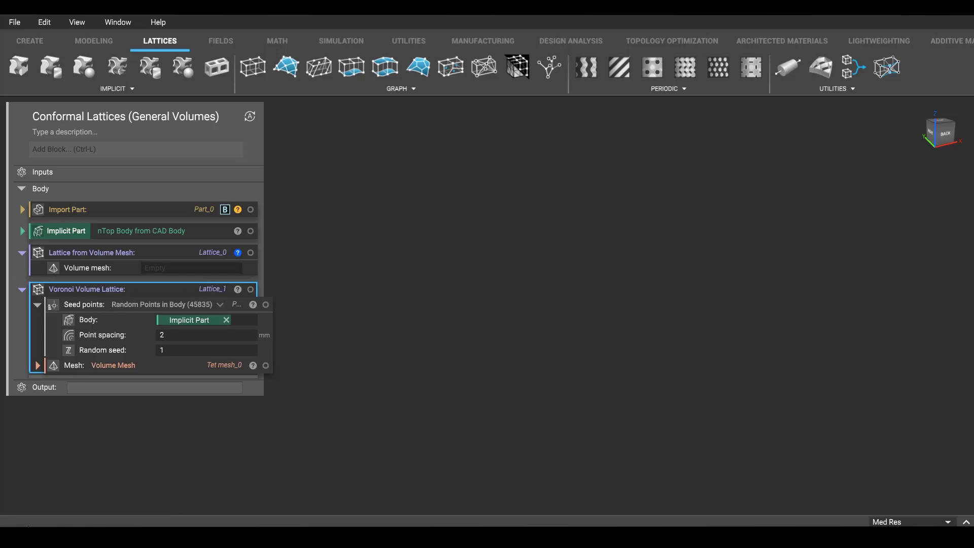
click(250, 289)
right_drag(425, 384, 499, 209)
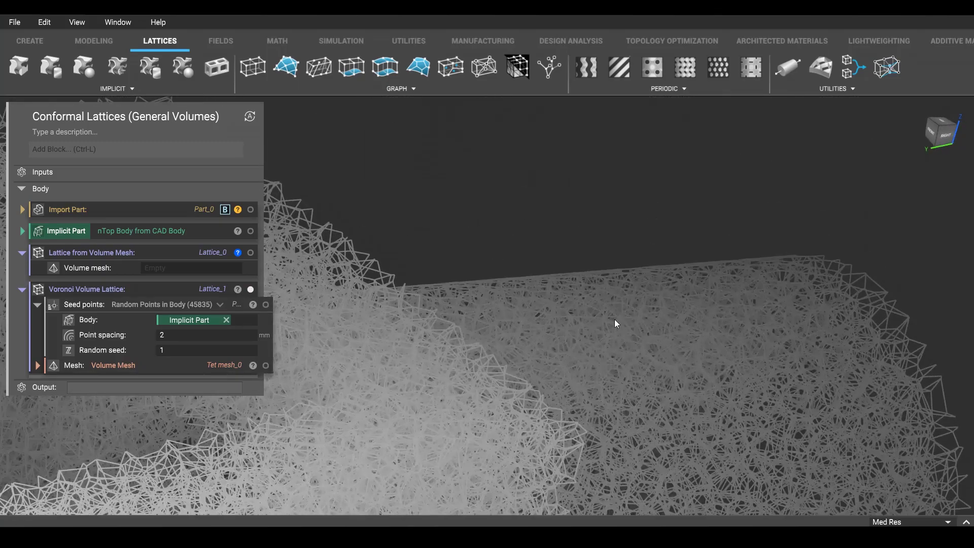
middle_drag(569, 339, 417, 208)
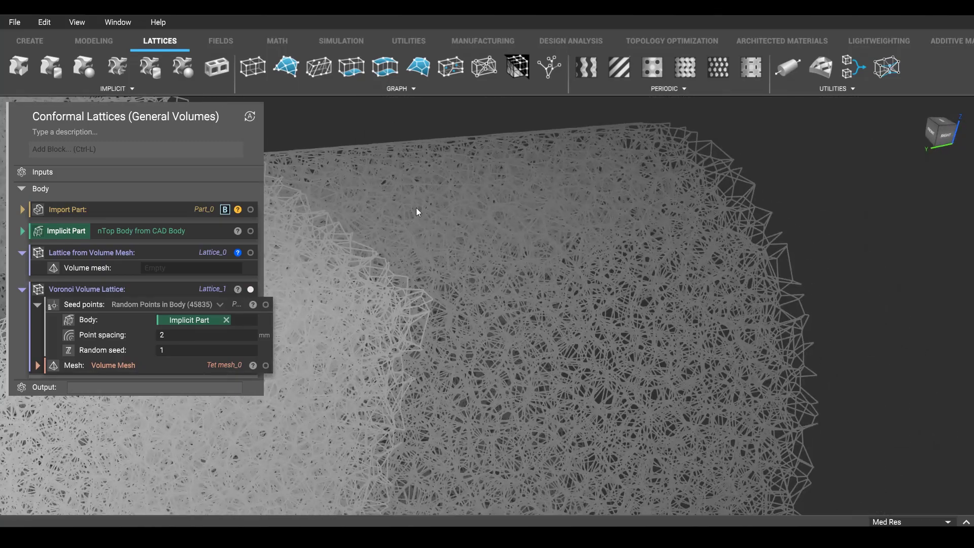
Check the Voronoi lattice's edge and vertex counts and its computation time in the log
click(238, 290)
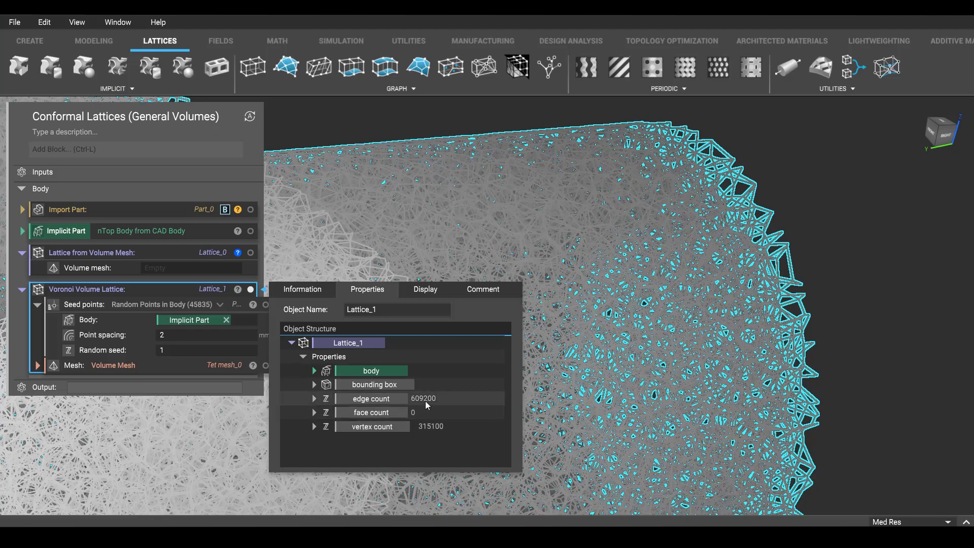
click(891, 405)
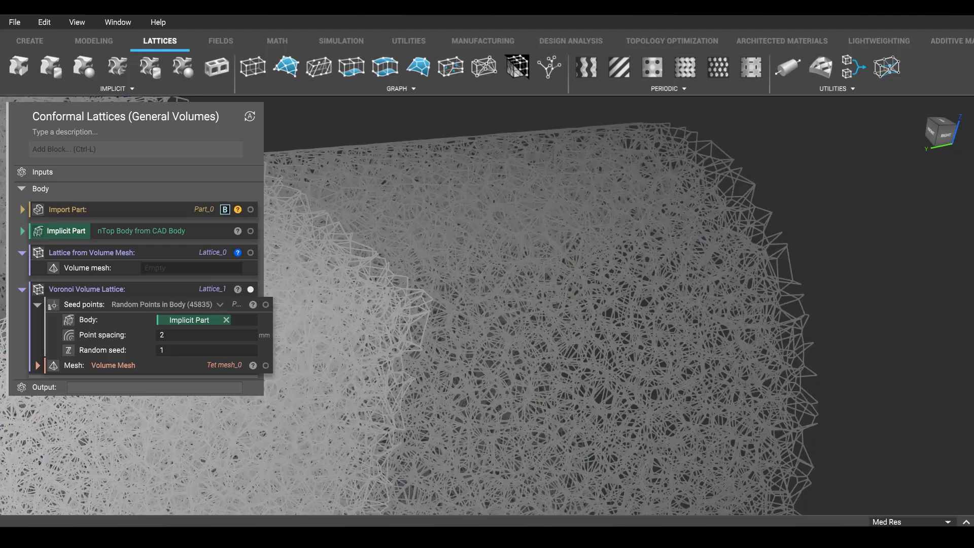
click(966, 522)
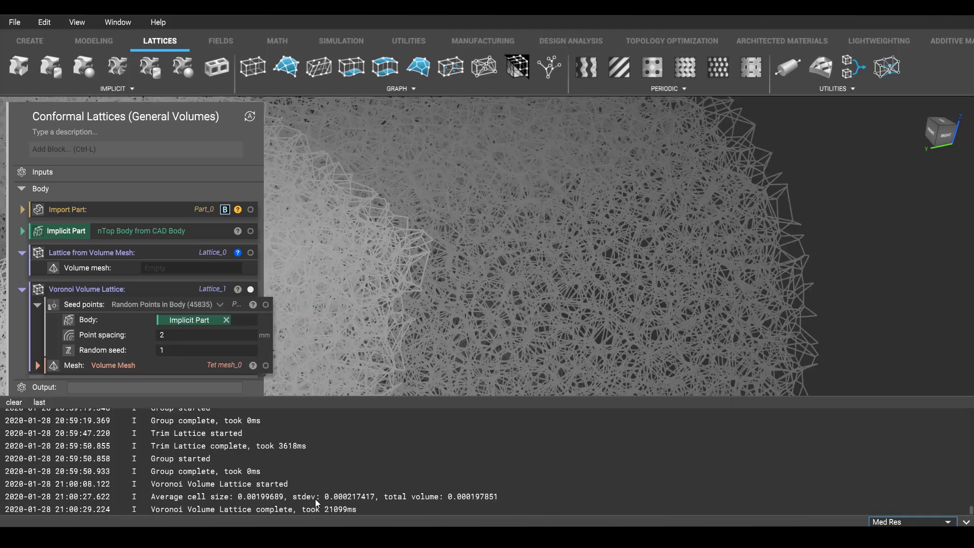
scroll(607, 265, up, 5)
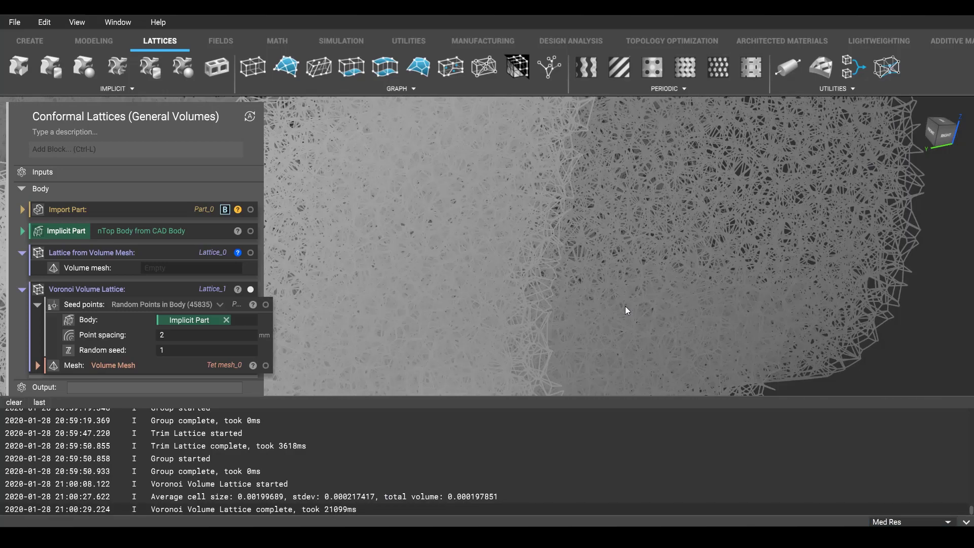
scroll(583, 301, down, 1)
click(966, 522)
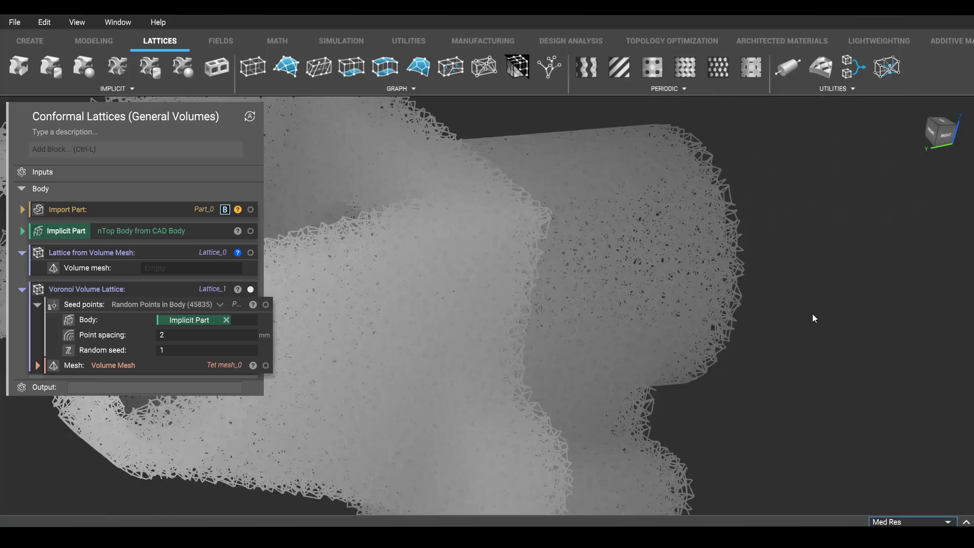
Display the volume mesh that bounds the Voronoi lattice, inspect it, and expand its block to view the settings
right_drag(811, 313, 303, 366)
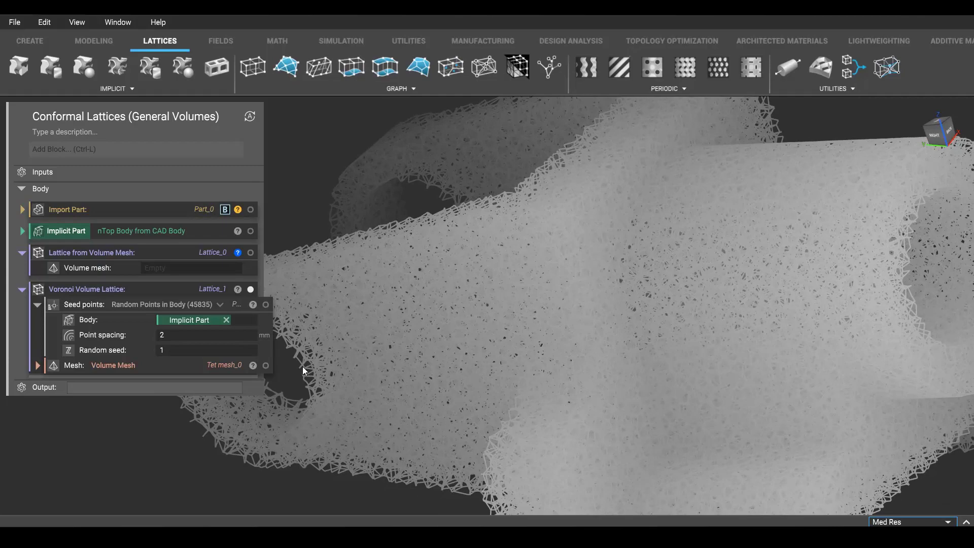
click(266, 364)
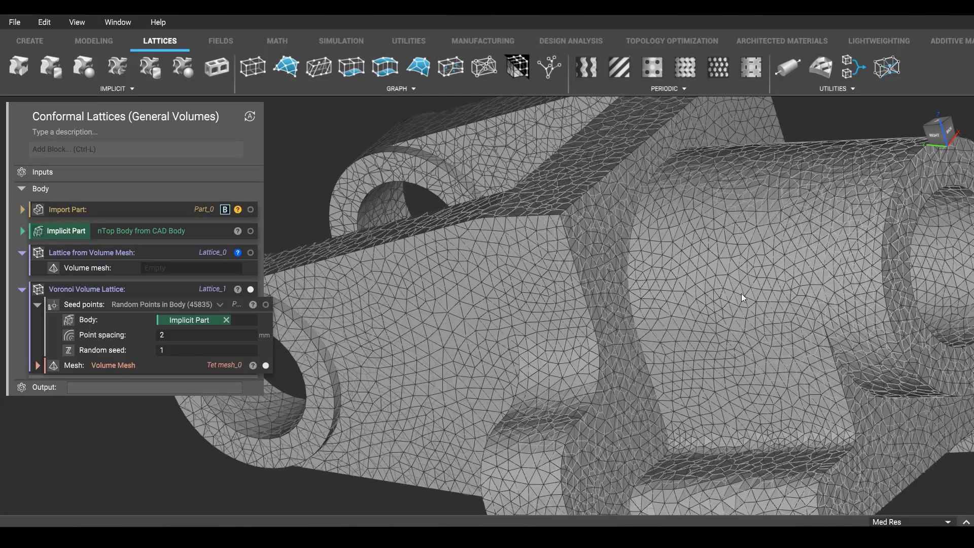
scroll(736, 333, up, 3)
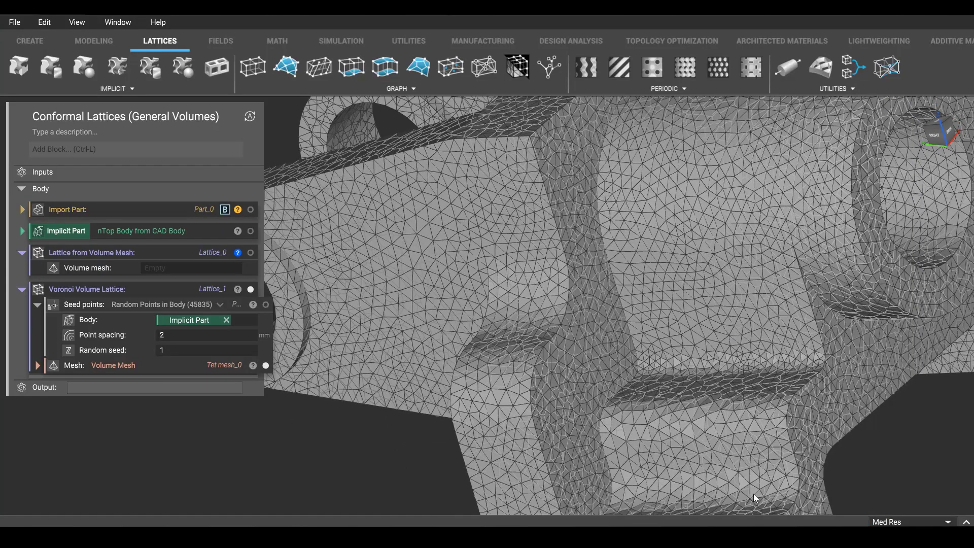
click(37, 365)
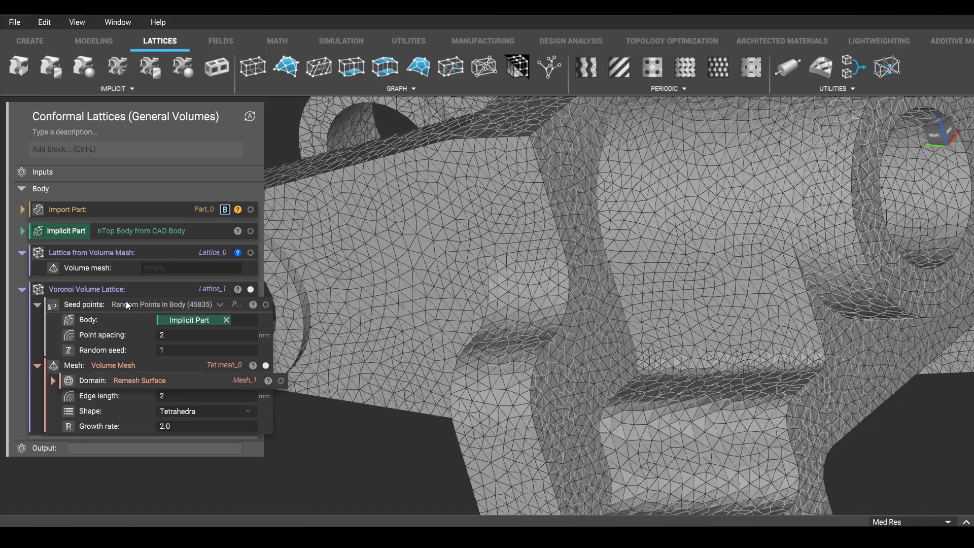
Set the volume mesh's edge length to 10 mm with the Tetrahedra shape kept, and hide the mesh to leave the Voronoi lattice displayed
click(205, 410)
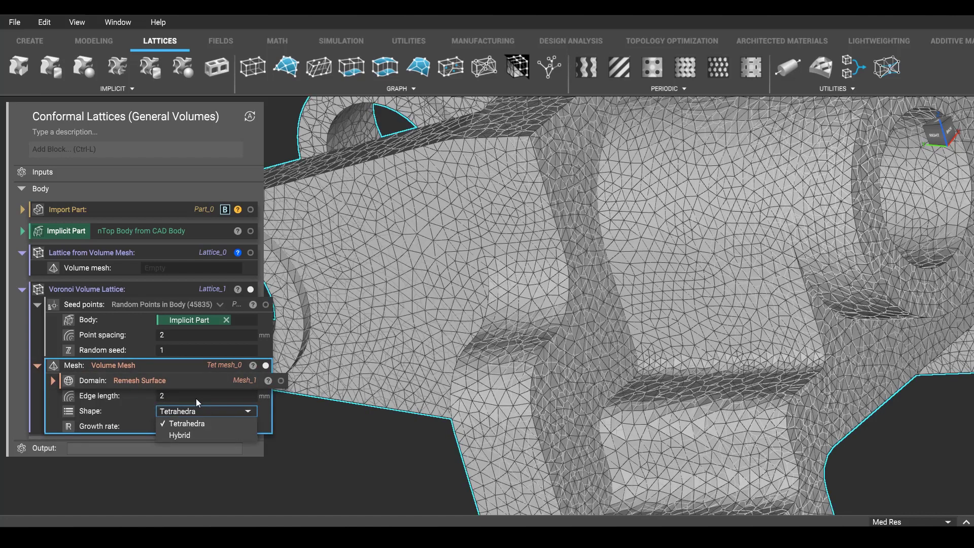
click(196, 400)
double_click(186, 394)
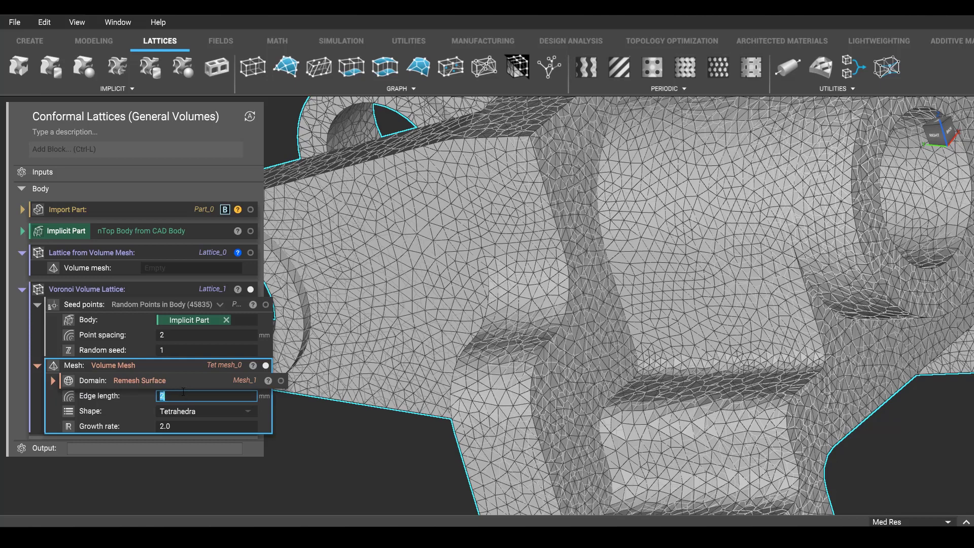
text(10)
key(Return)
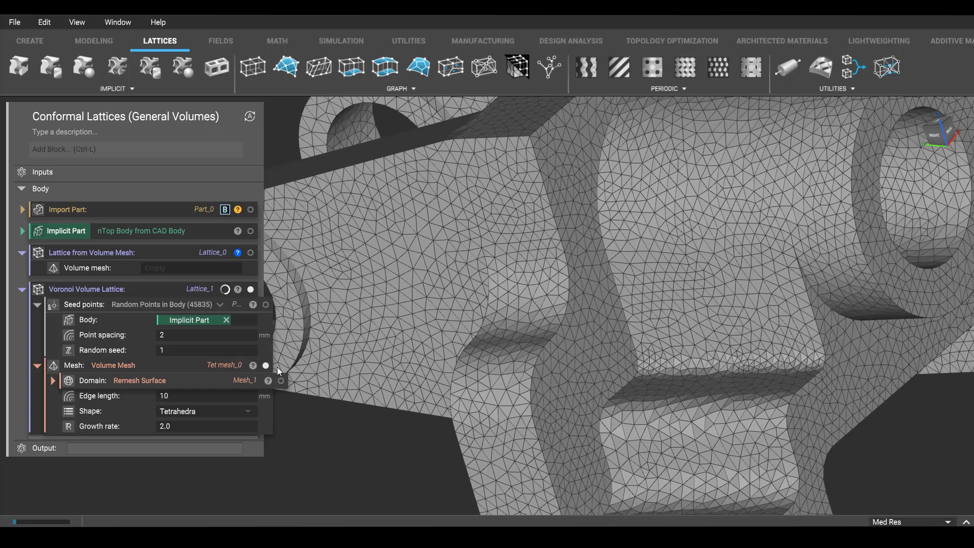
click(265, 365)
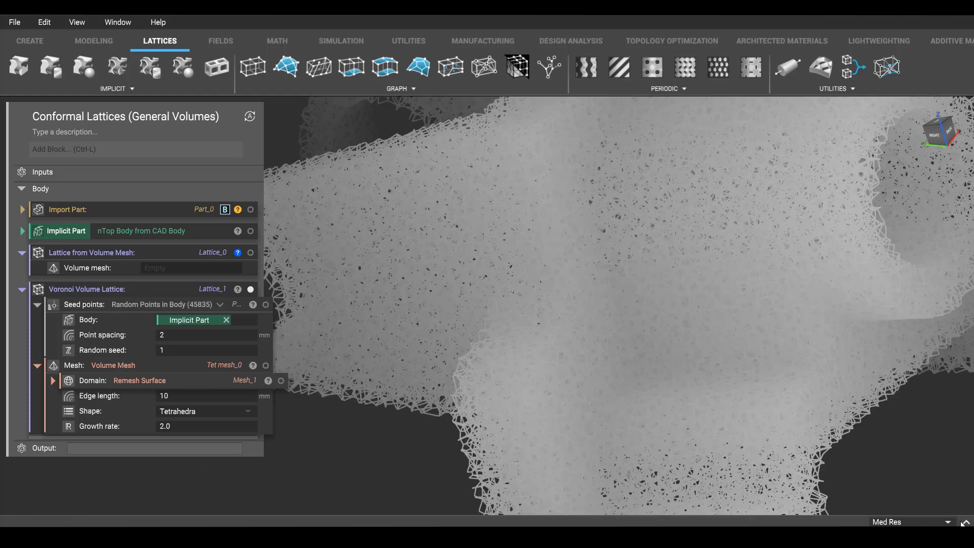
Check the Voronoi lattice's recomputation time in the log, close the log and examine the lattice from several sides
click(964, 523)
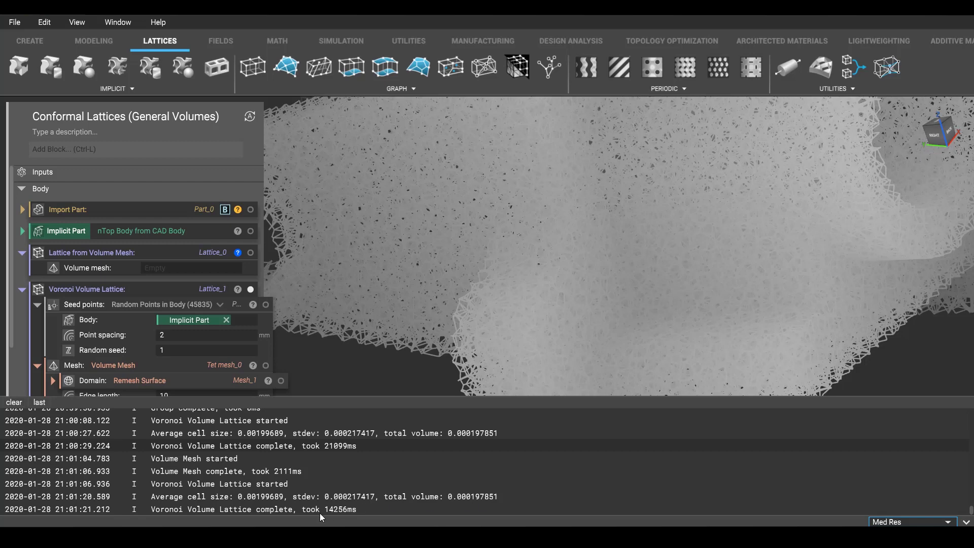
middle_drag(427, 357, 360, 358)
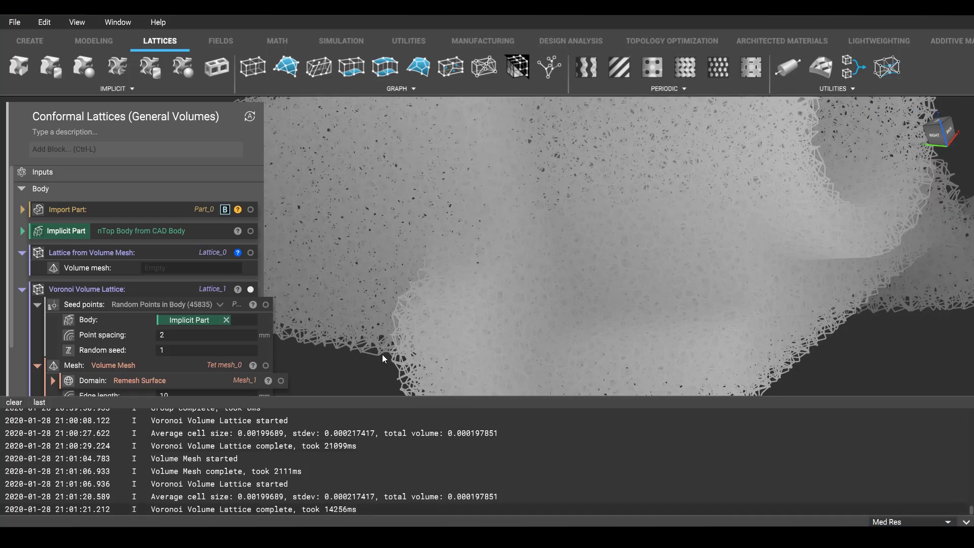
scroll(382, 354, down, 2)
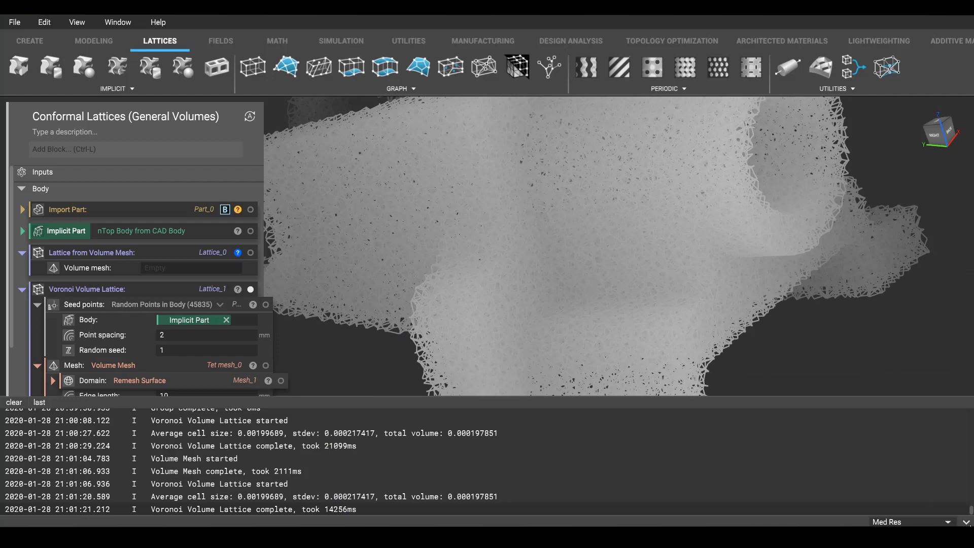
click(967, 522)
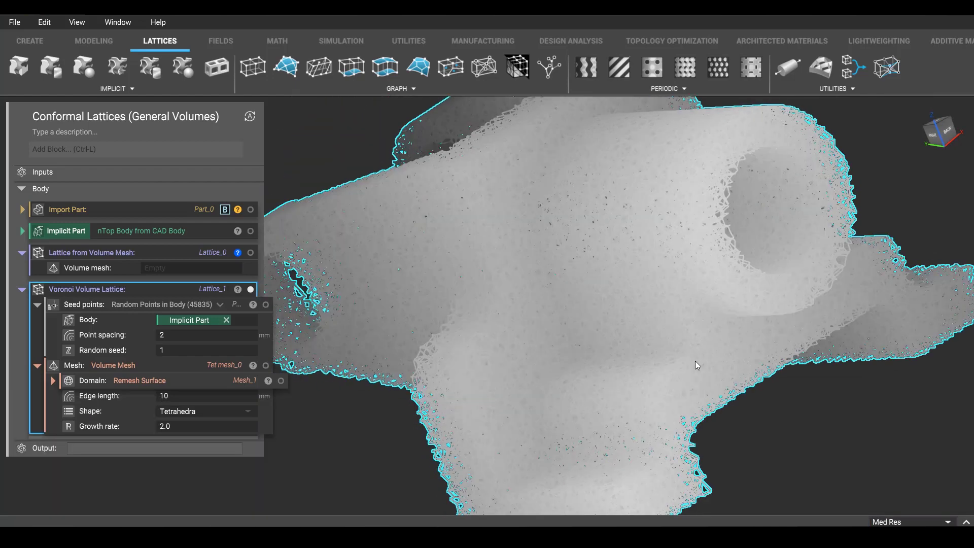
right_drag(691, 362, 459, 457)
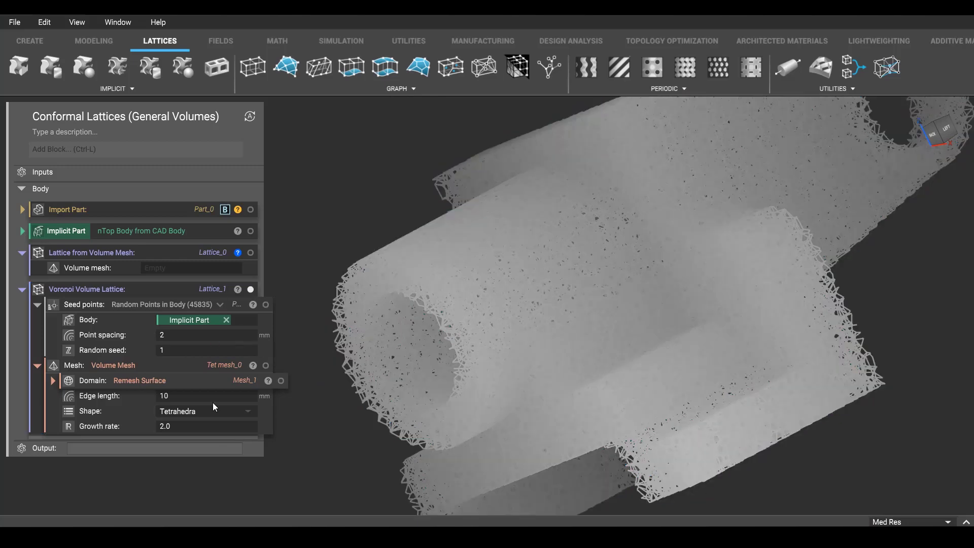
Switch to the open Gyroid Foam notebook and examine the Stiff thickened lattice up close and as a whole
mouse_move(275, 537)
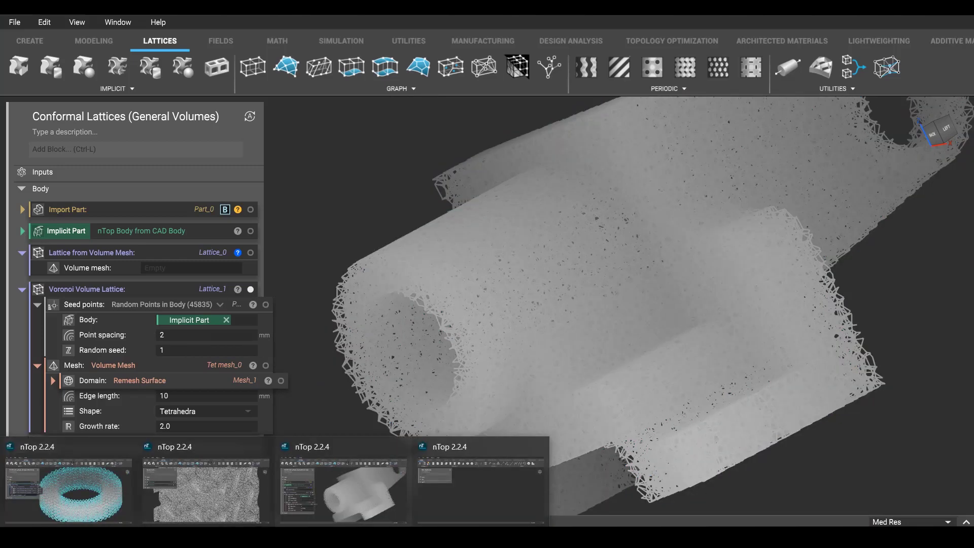
click(198, 504)
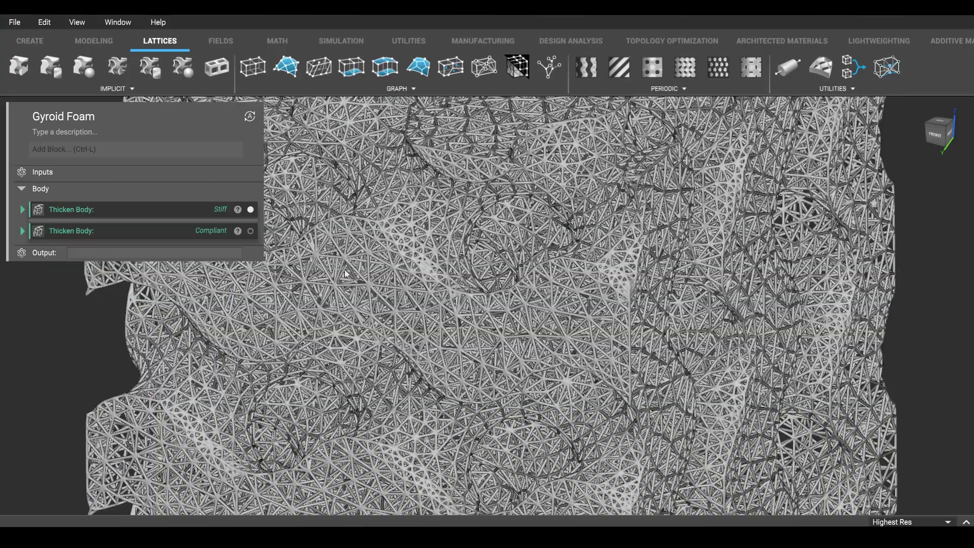
scroll(649, 311, down, 5)
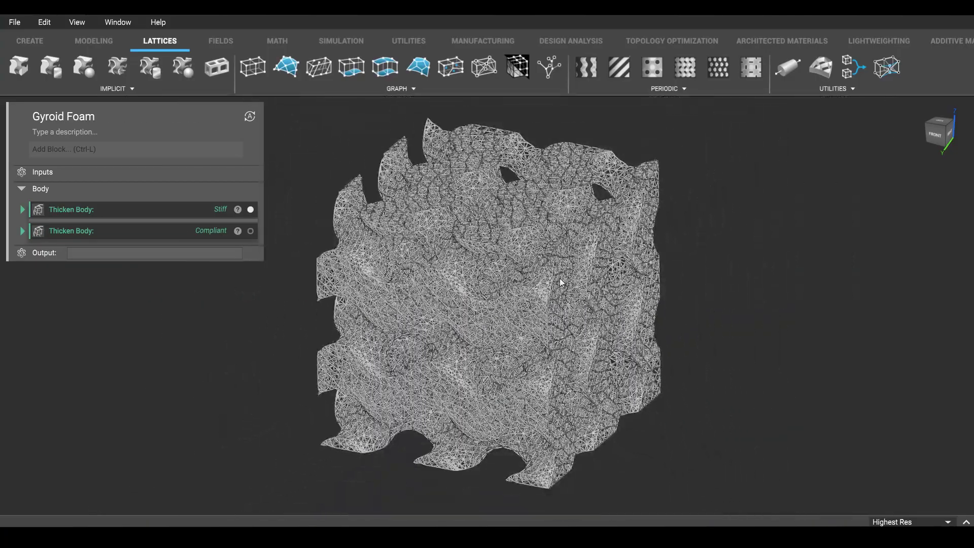
right_drag(546, 293, 561, 261)
scroll(491, 349, up, 4)
right_drag(329, 346, 379, 287)
scroll(379, 287, down, 6)
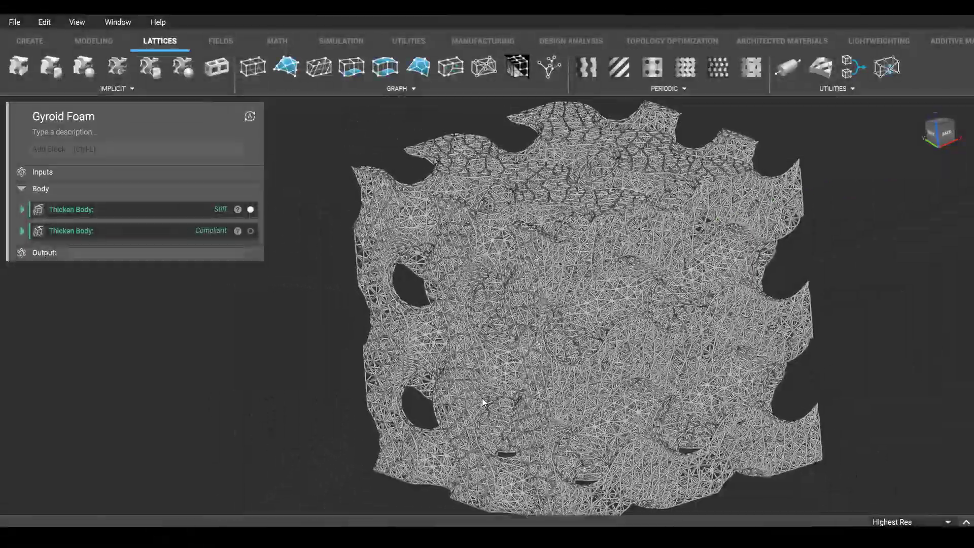
right_drag(483, 402, 851, 323)
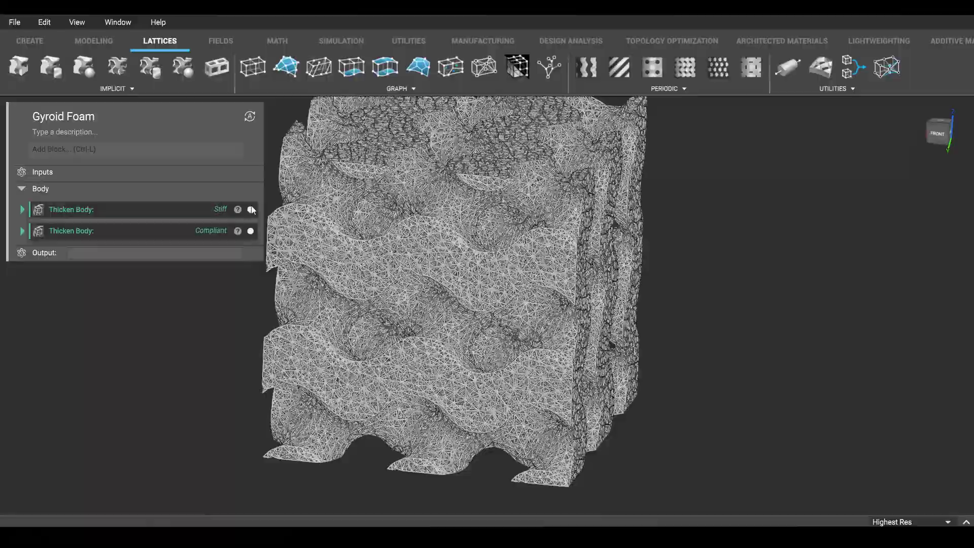
Show the Compliant thickened body in place of the Stiff one and examine its Voronoi struts up close
click(251, 209)
scroll(572, 270, up, 10)
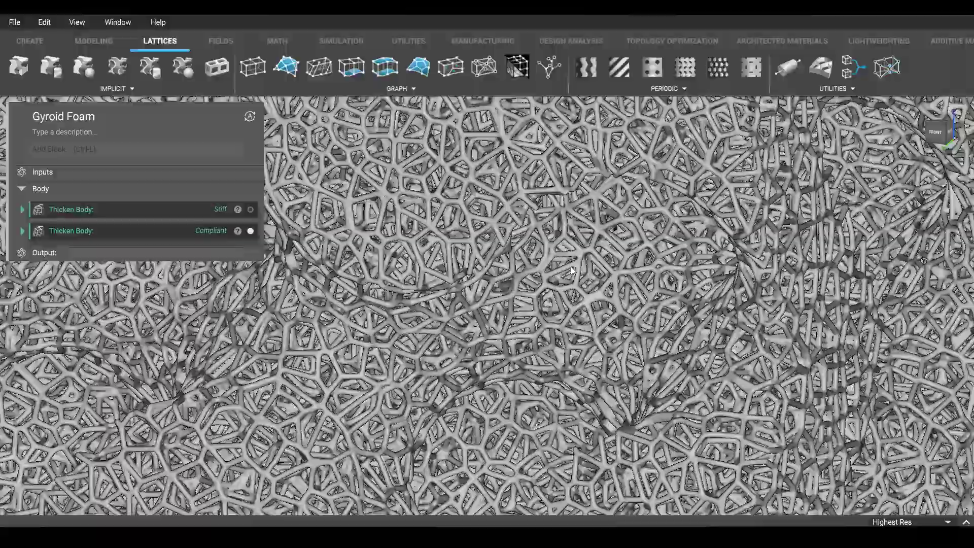
right_drag(571, 271, 165, 242)
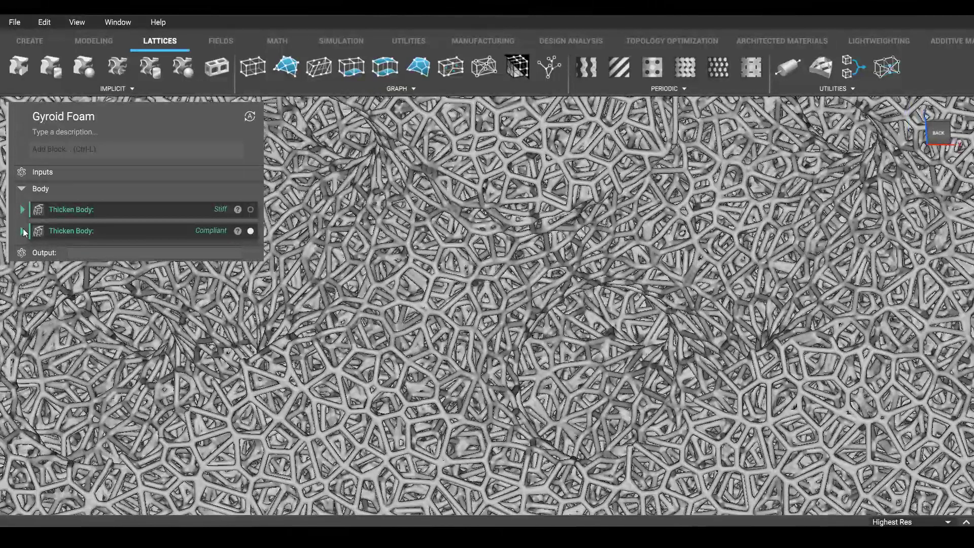
Expand the Compliant body's nested blocks from the Voronoi lattice through its volume mesh and remeshed surface to the voxel grid
click(23, 231)
click(37, 246)
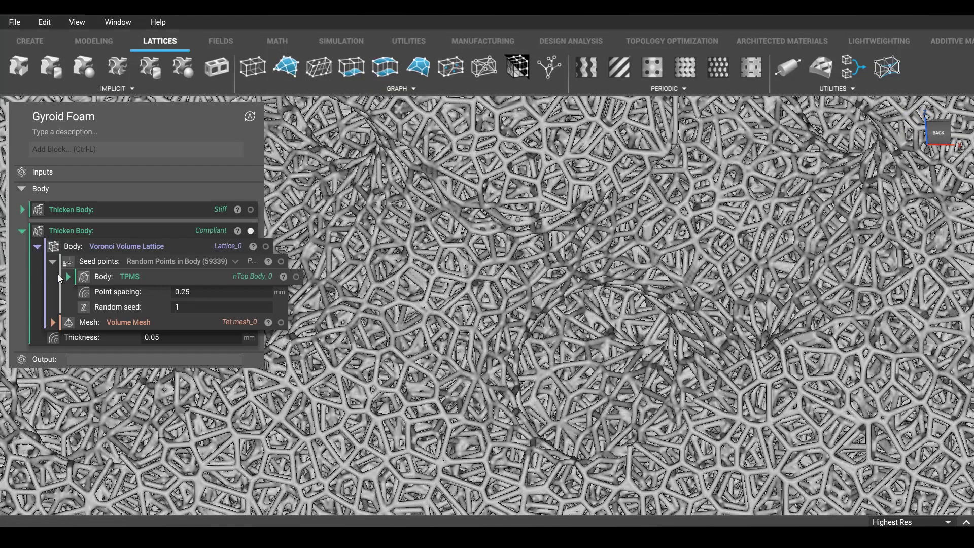
click(53, 323)
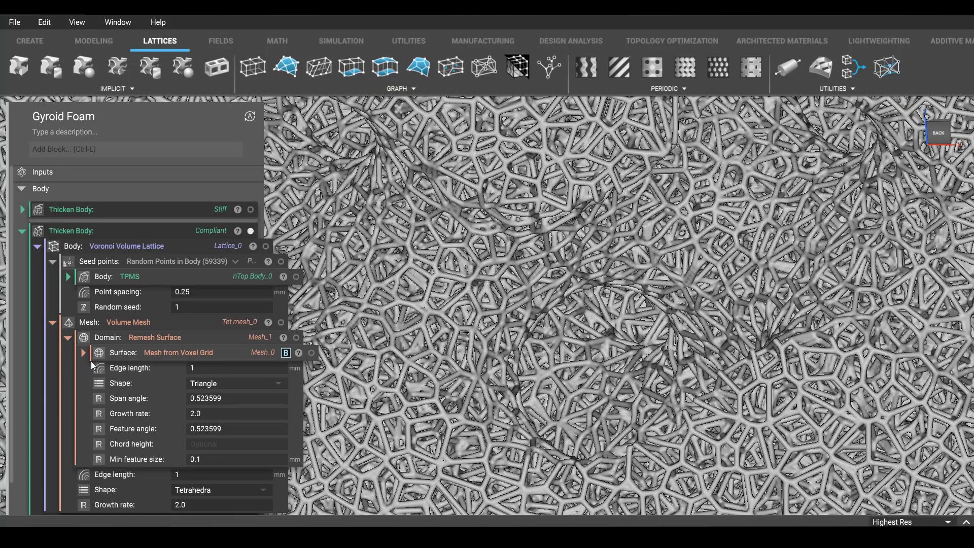
click(82, 354)
click(96, 369)
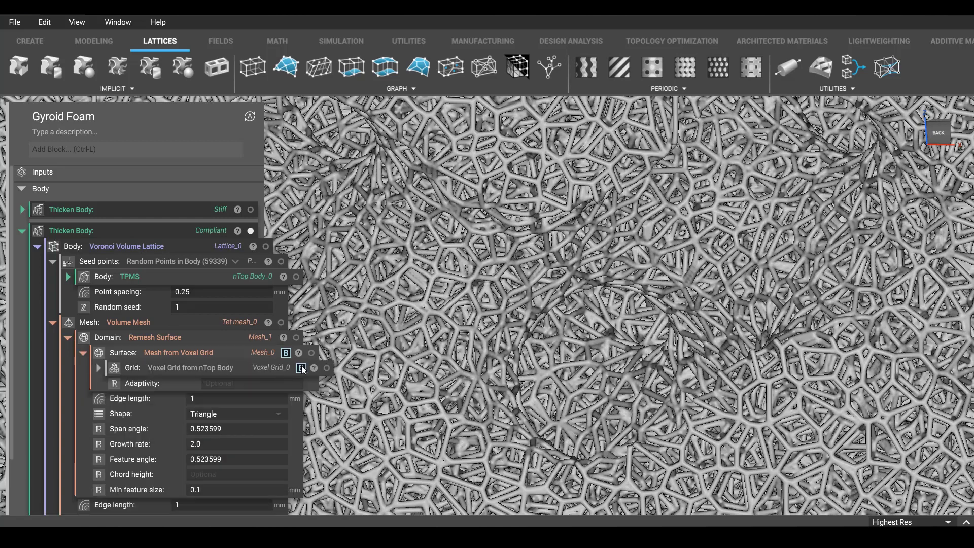
Display the gyroid voxel grid with the Compliant lattice hidden and inspect the whole solid from different angles
click(325, 368)
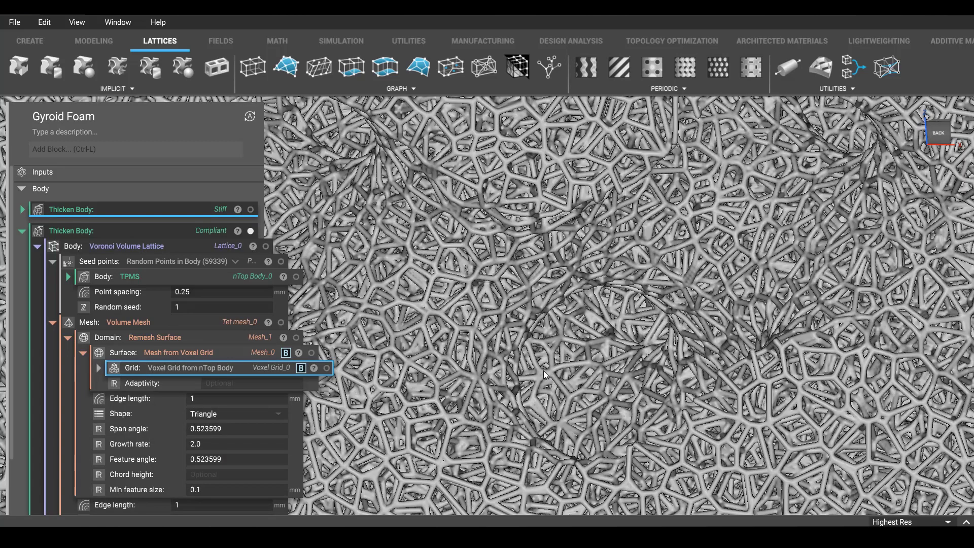
click(326, 367)
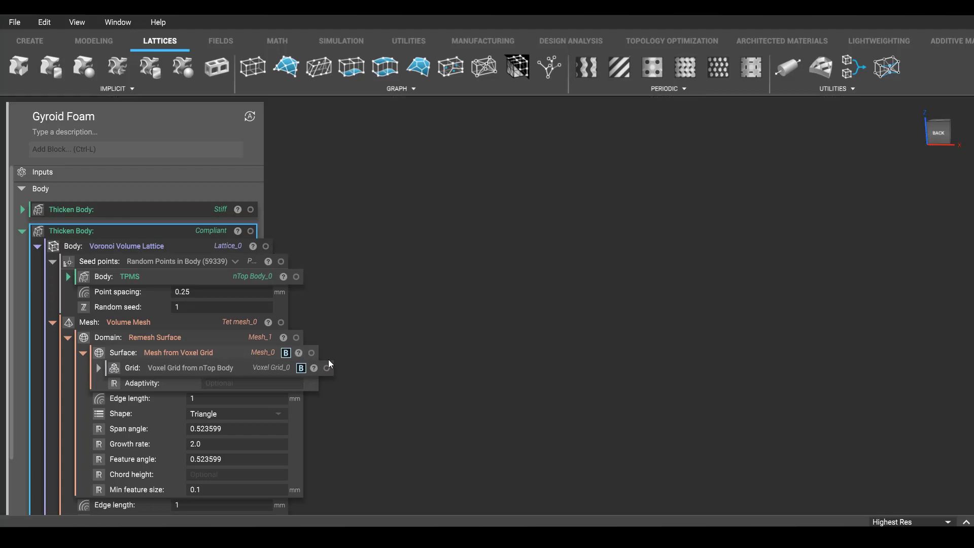
click(326, 368)
scroll(610, 326, down, 6)
right_drag(610, 326, 488, 351)
middle_drag(488, 350, 558, 305)
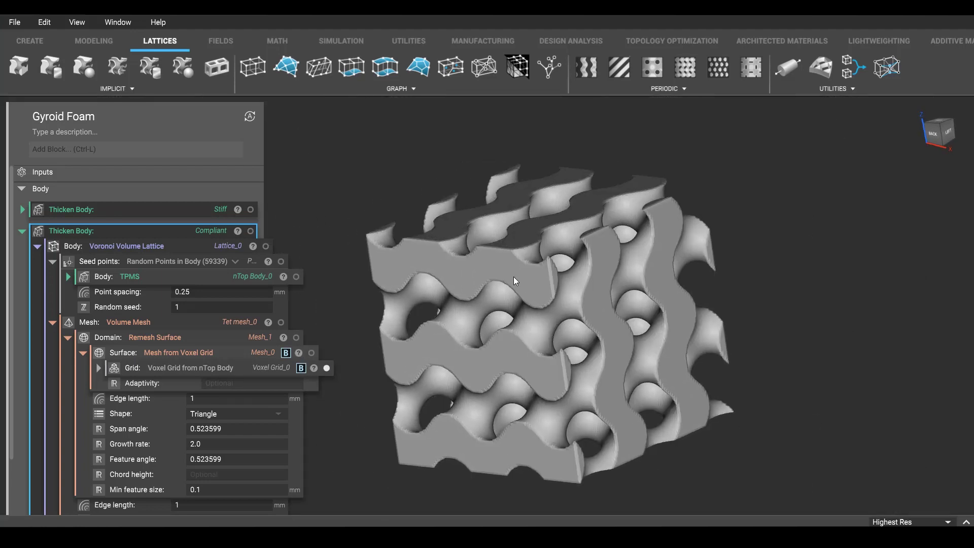
Hide the voxel grid, display the Compliant thickened lattice again and collapse its block
click(327, 368)
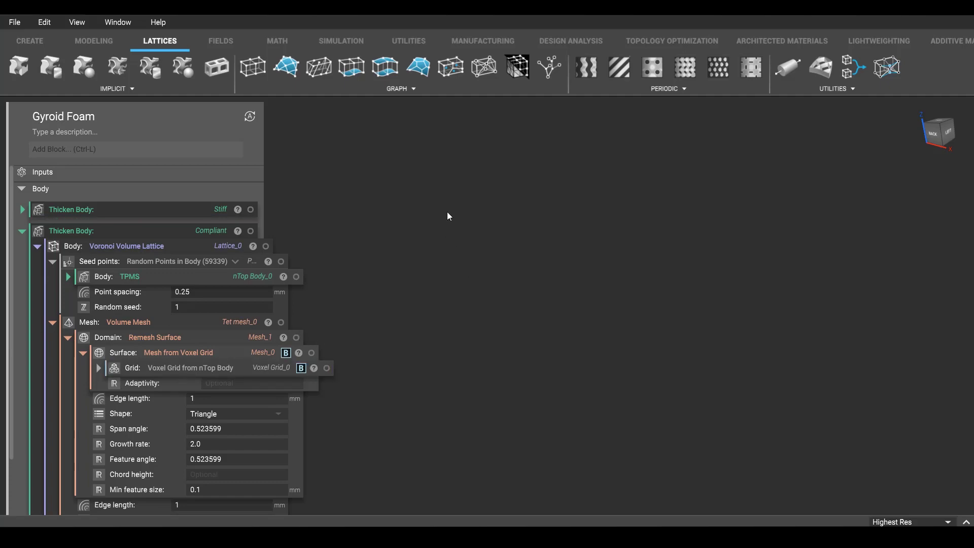
click(250, 230)
click(22, 231)
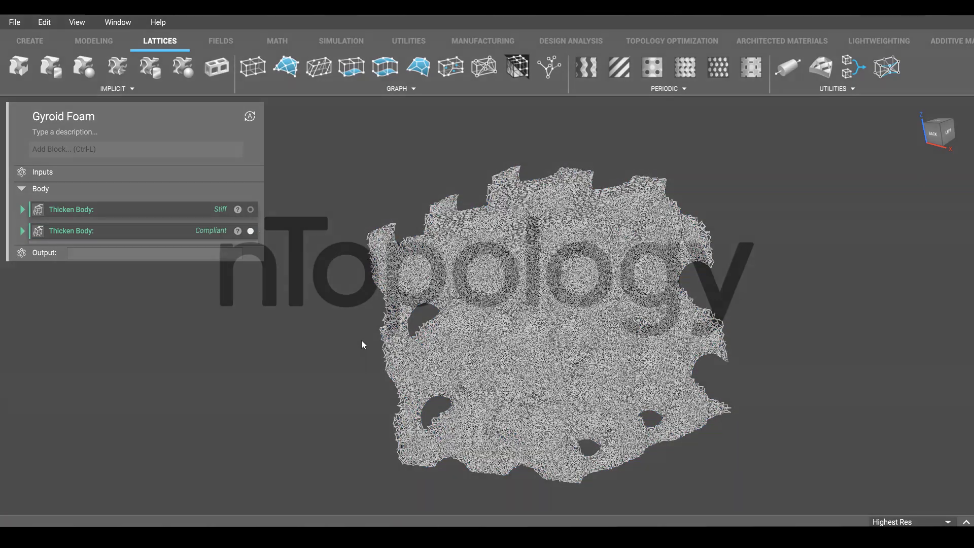